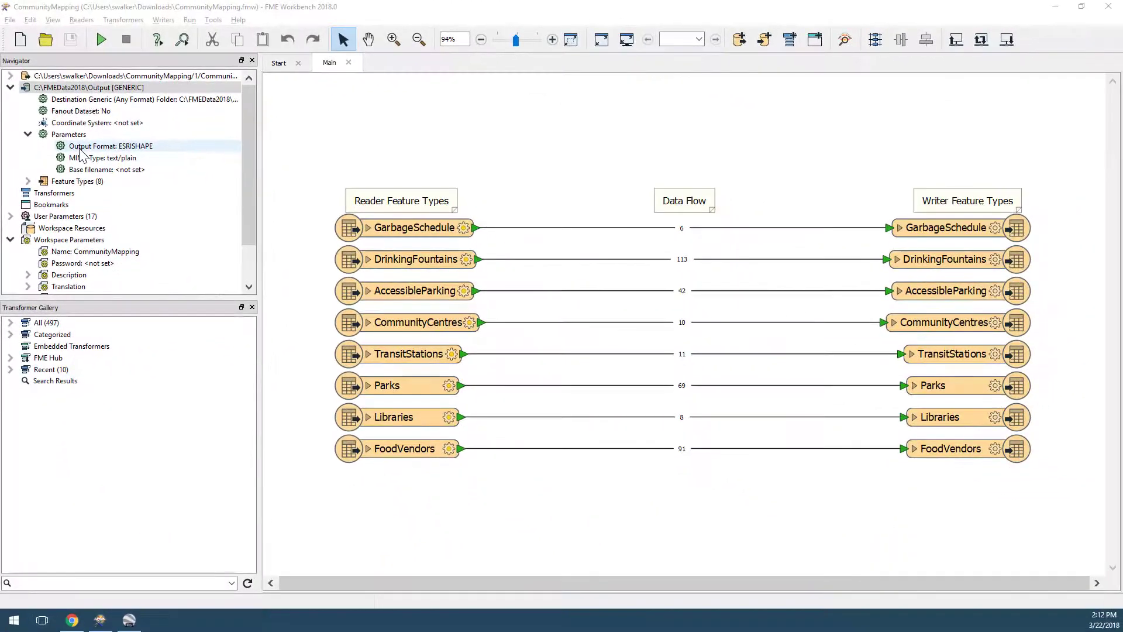
Look through the writer formats available for the Generic writer's Output Format parameter, then leave without choosing one.
click(102, 192)
double_click(79, 147)
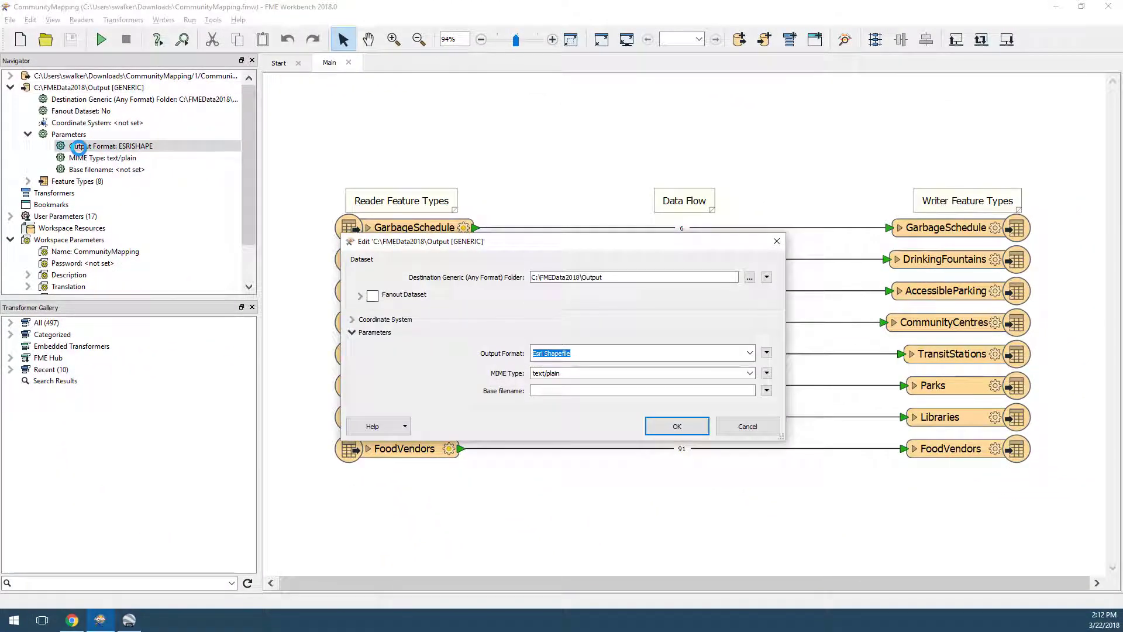
click(749, 353)
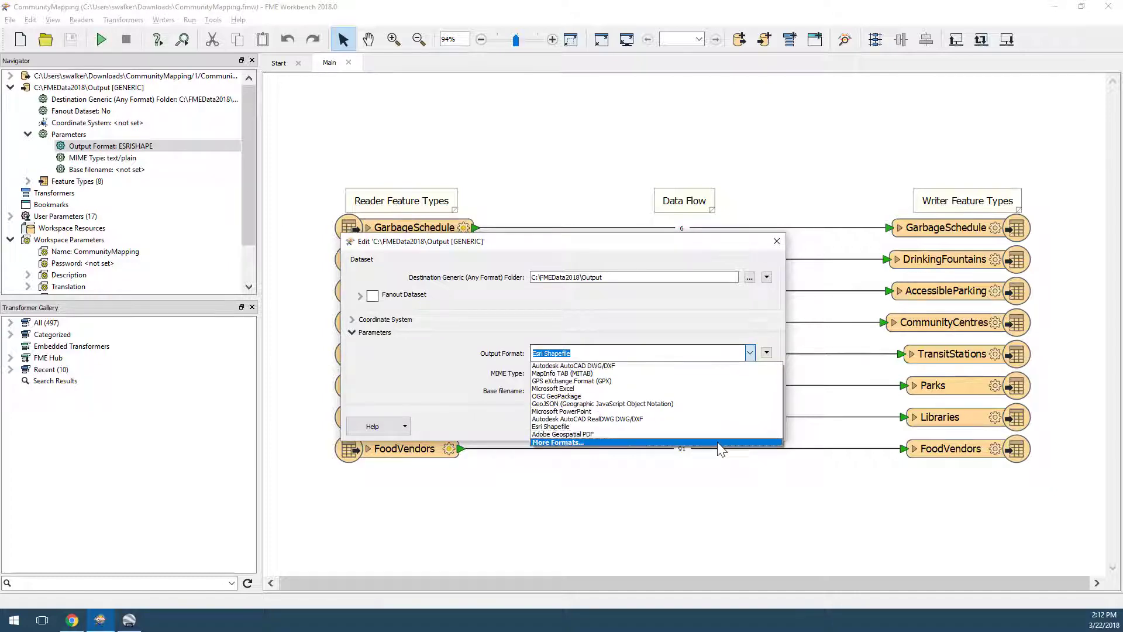
click(721, 443)
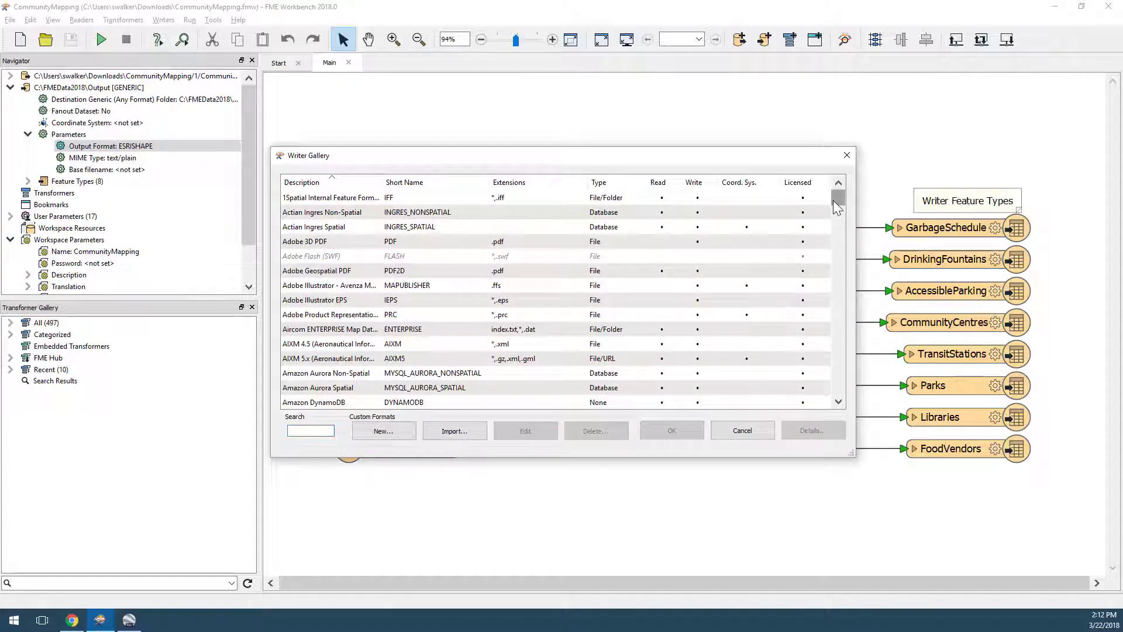
drag(835, 202, 838, 261)
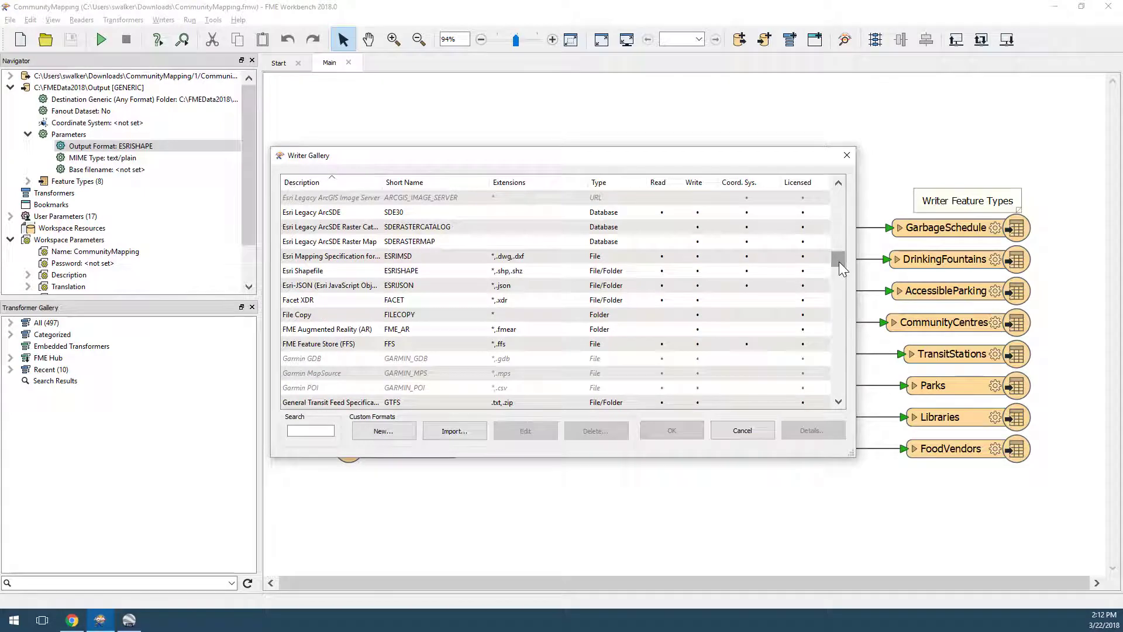
click(846, 155)
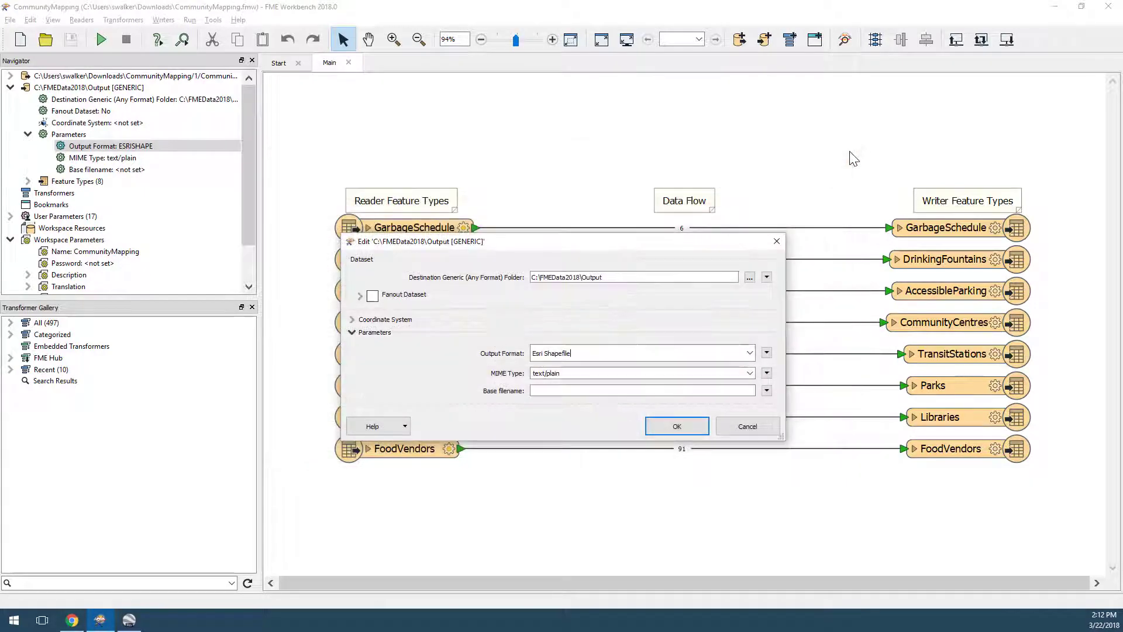
click(777, 242)
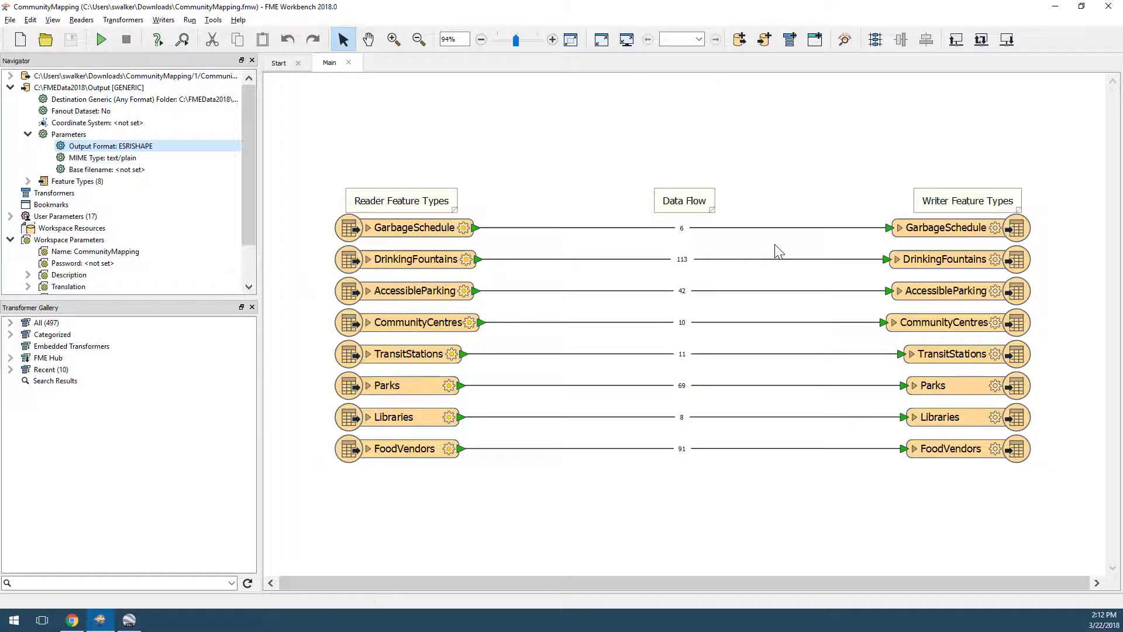
Start a new published user parameter and set its type to Choice with Alias.
click(10, 216)
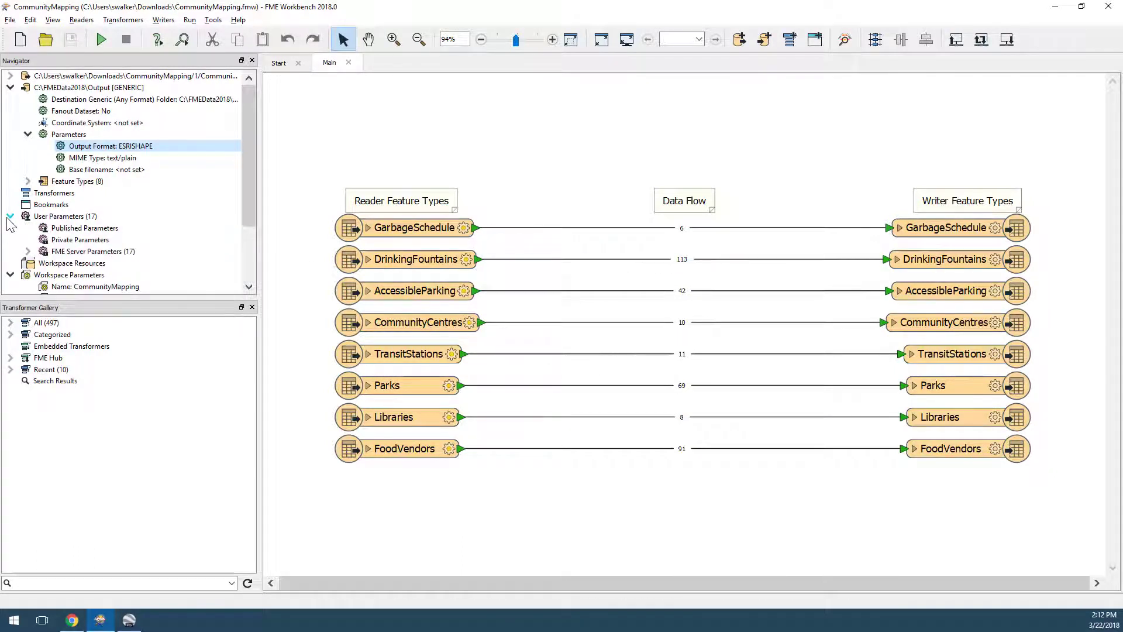
right_click(59, 228)
click(82, 241)
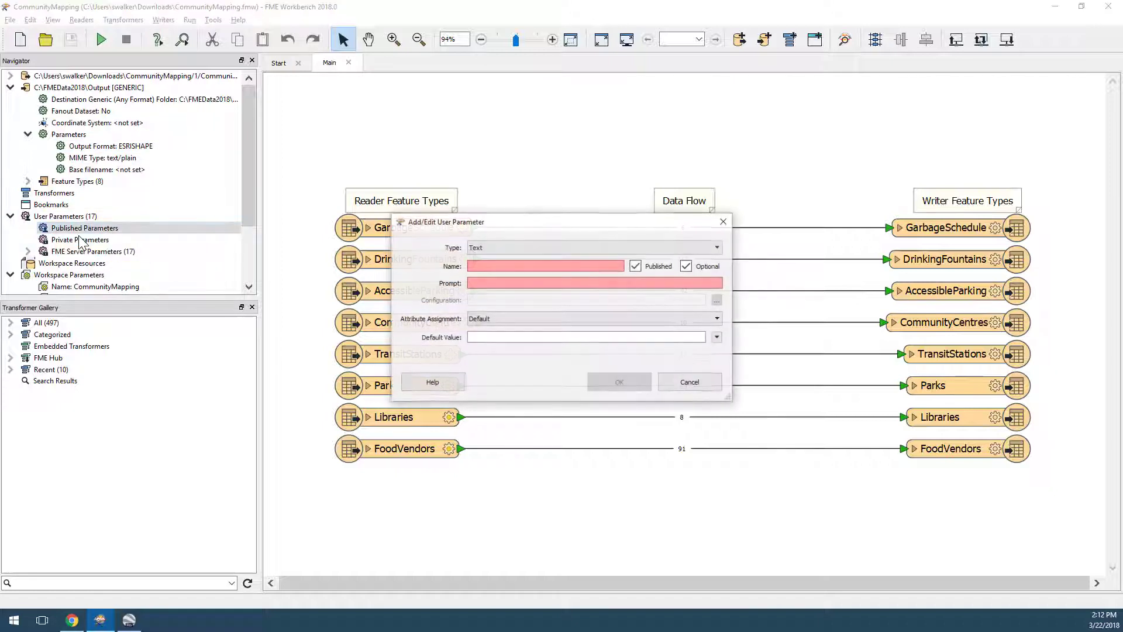
click(718, 248)
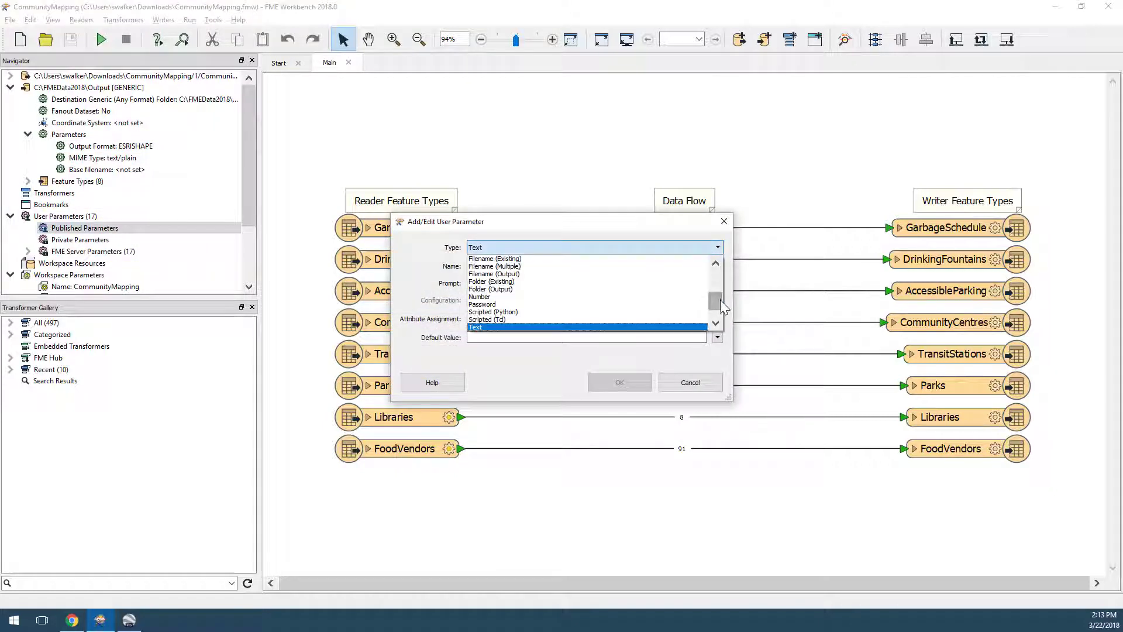
drag(720, 299, 720, 271)
click(671, 308)
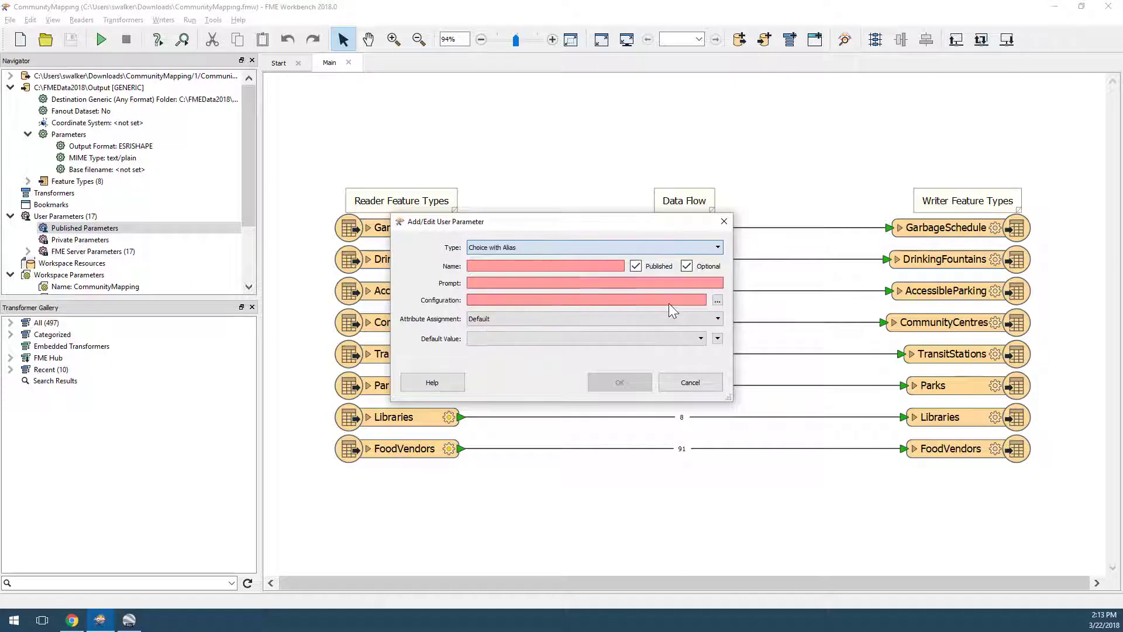
Name the user parameter OutputFormat and give it the prompt "Output Format:".
click(506, 266)
text(Outpu)
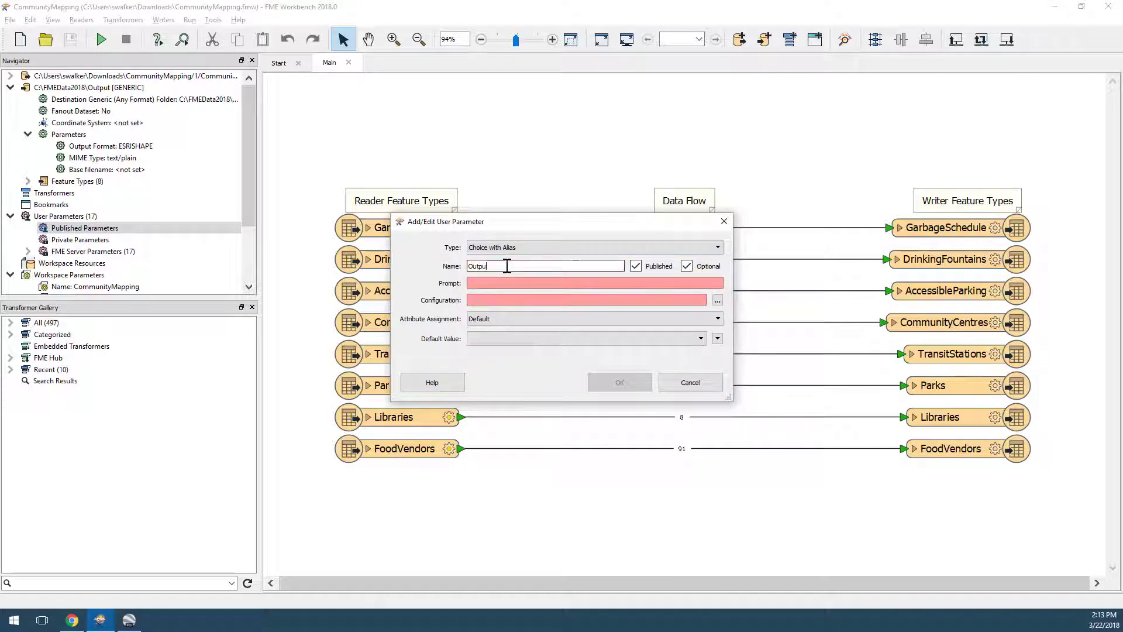
text(tFor)
key(Tab)
key(Tab)
key(Tab)
text(Out)
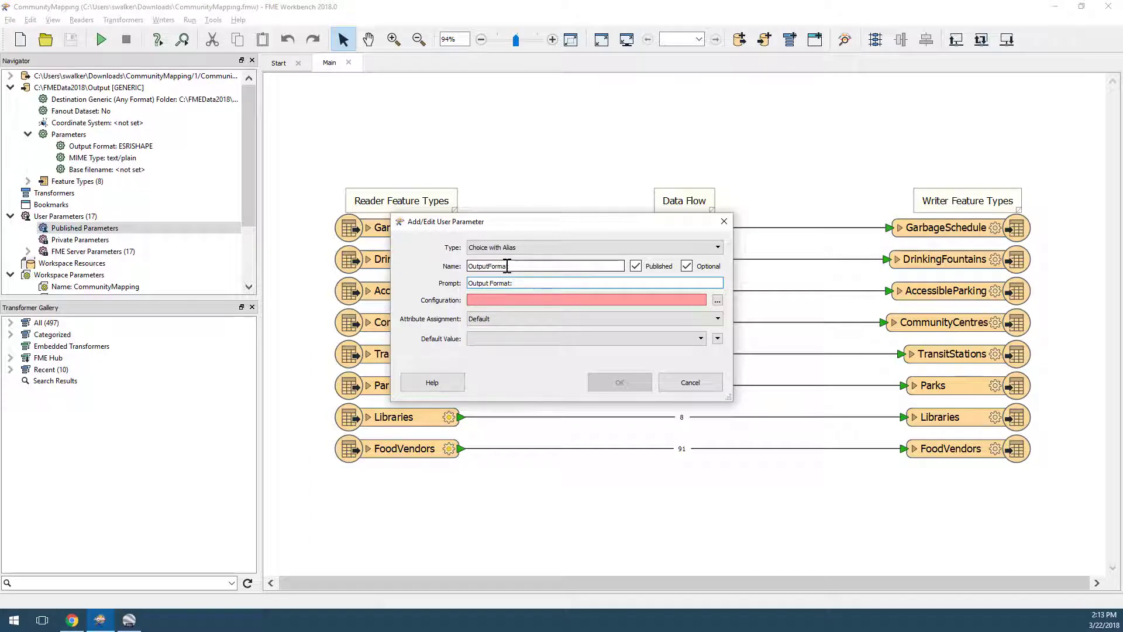
Configure the parameter's choices by importing writer formats, selecting Esri Shapefile and MapInfo TAB (MITAB).
click(717, 300)
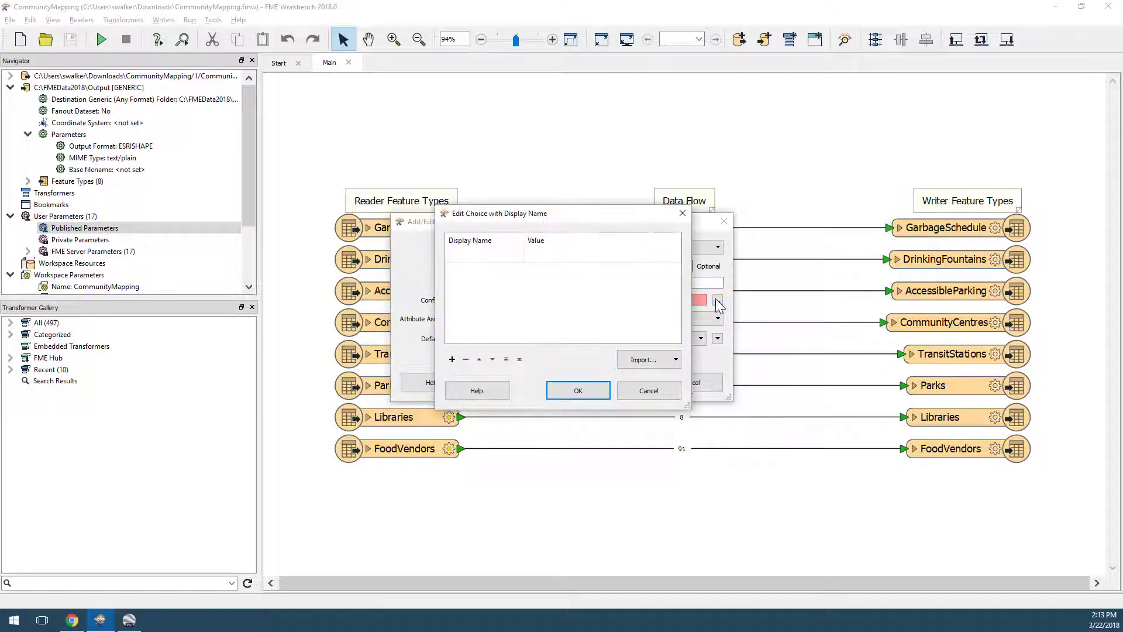
click(649, 359)
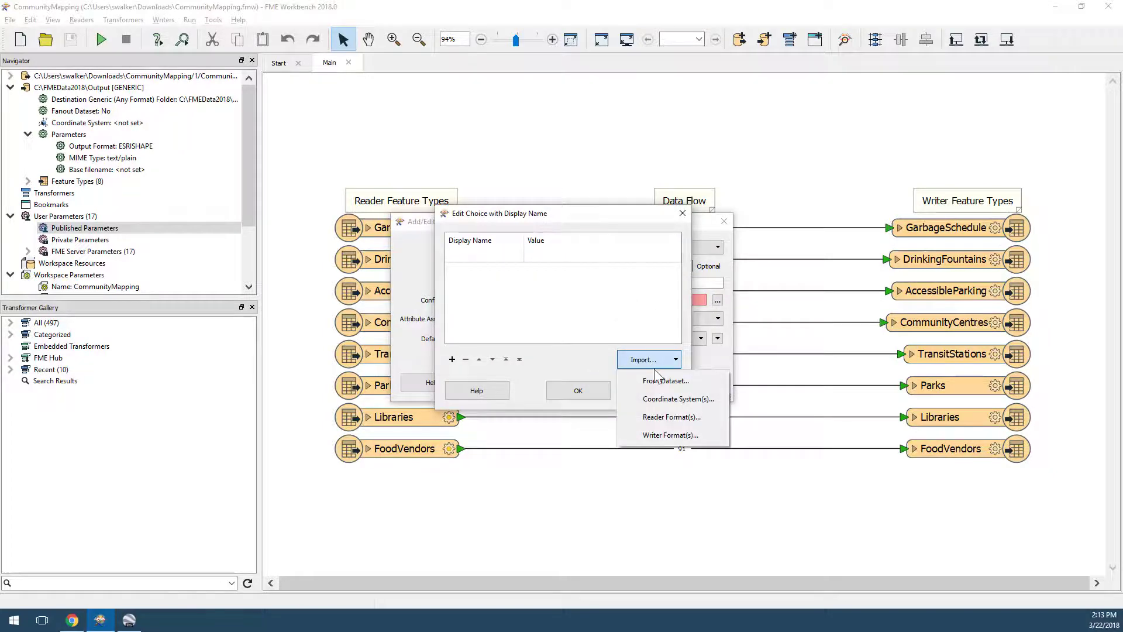
click(673, 435)
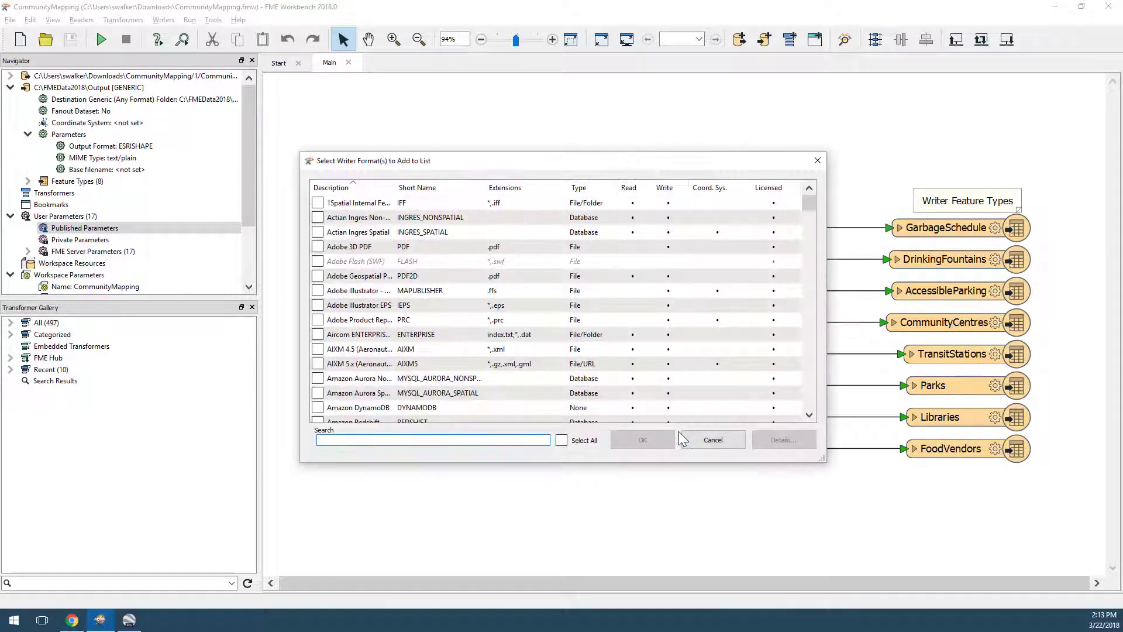
text(esri shap)
click(317, 202)
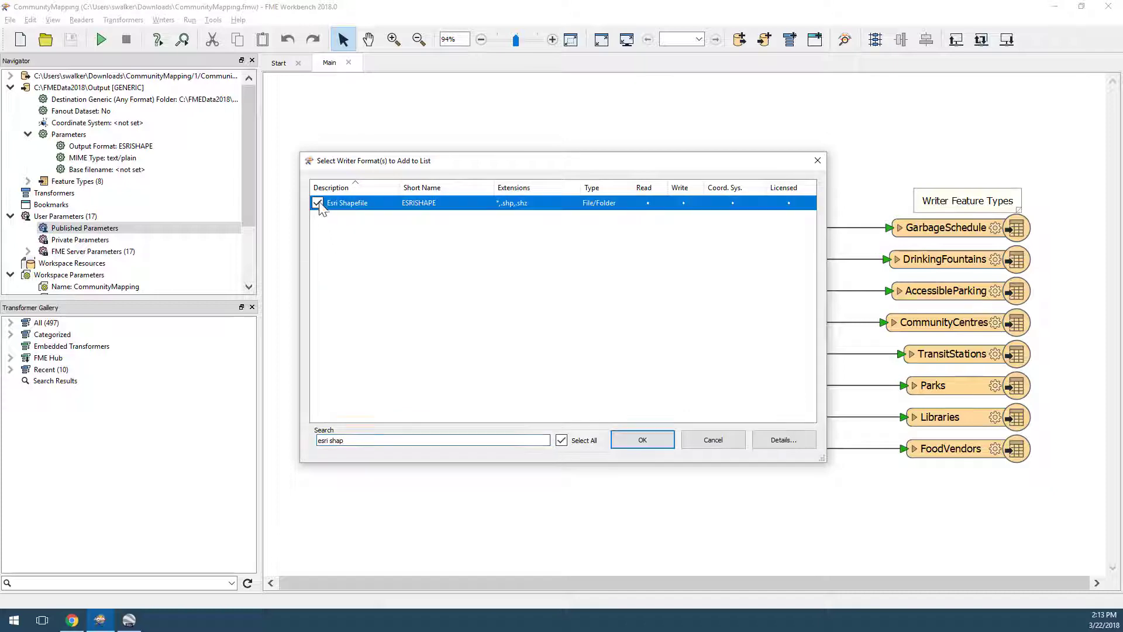
triple_click(359, 436)
text(mapinfo)
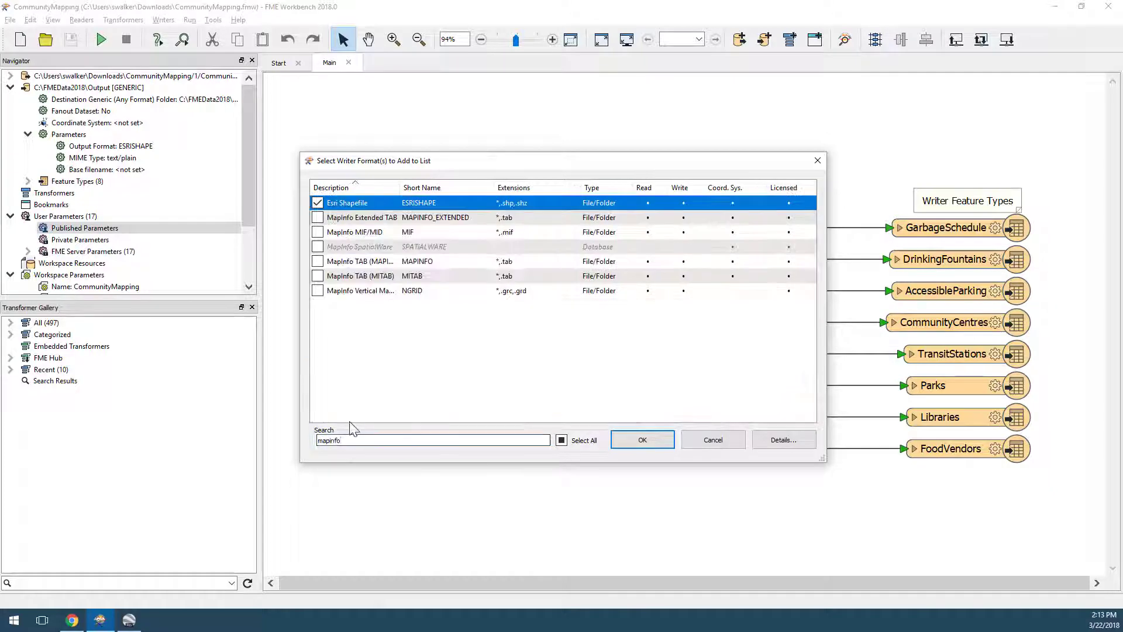
click(317, 275)
Add GML (Geography Markup Language) and Bentley MicroStation Design (V8) to the format selection and accept the choice list.
triple_click(393, 441)
text(gml)
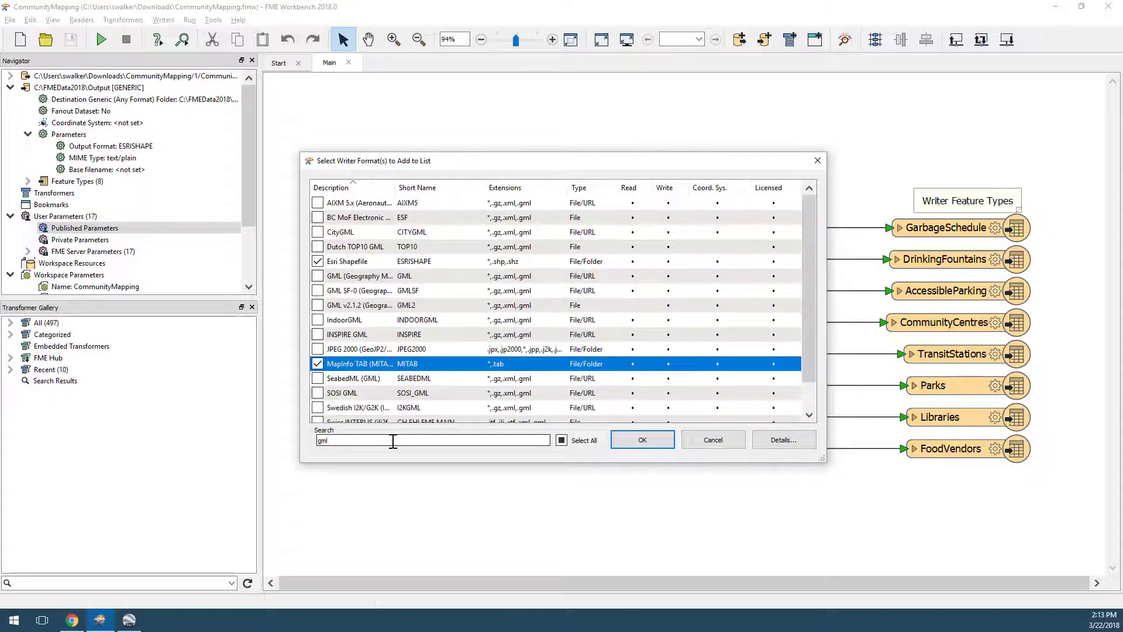
click(318, 232)
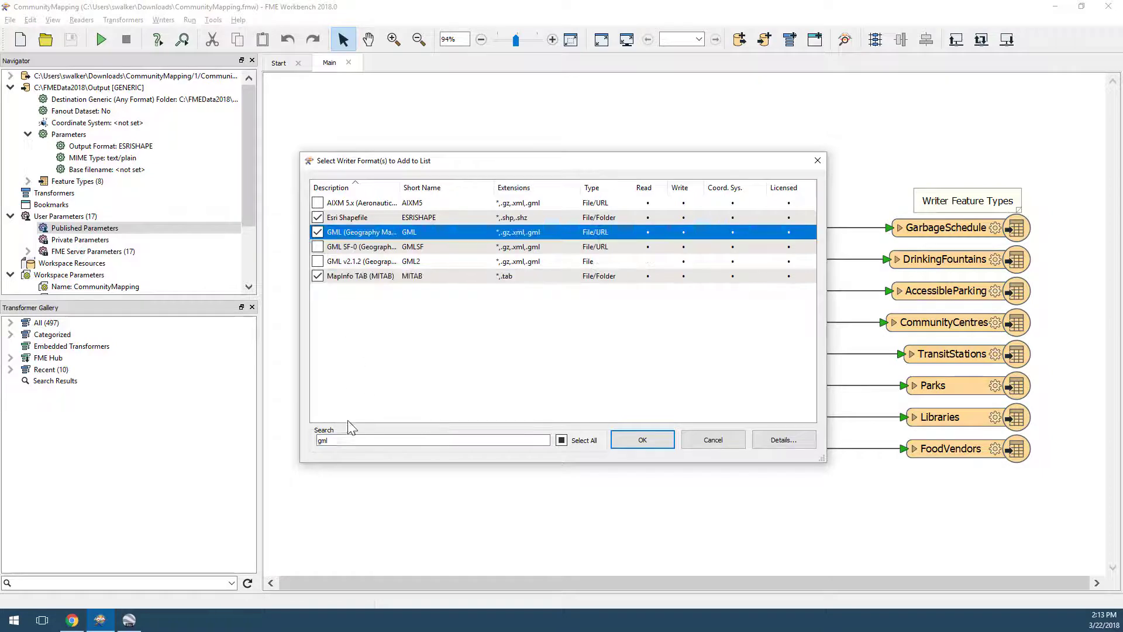
triple_click(349, 438)
text(v8)
click(317, 203)
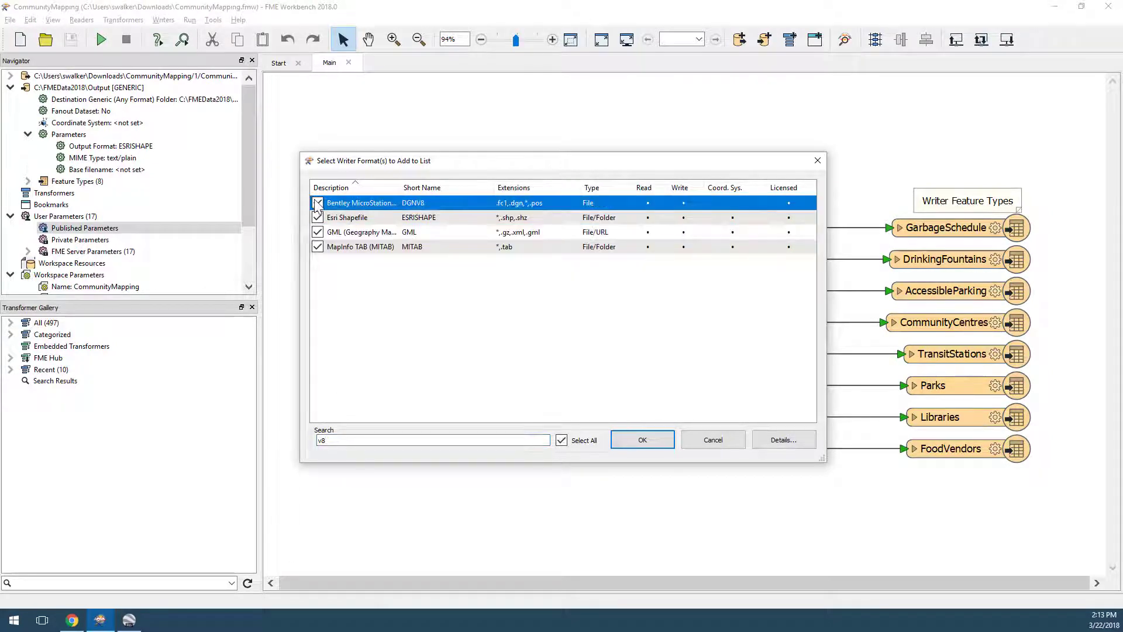
click(636, 442)
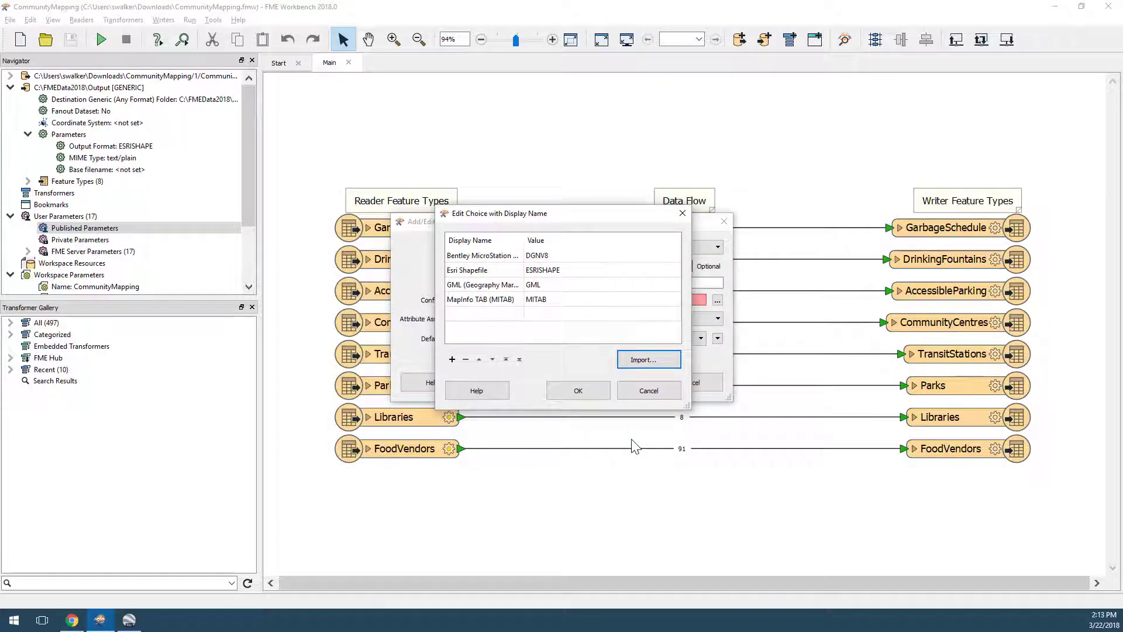
click(592, 389)
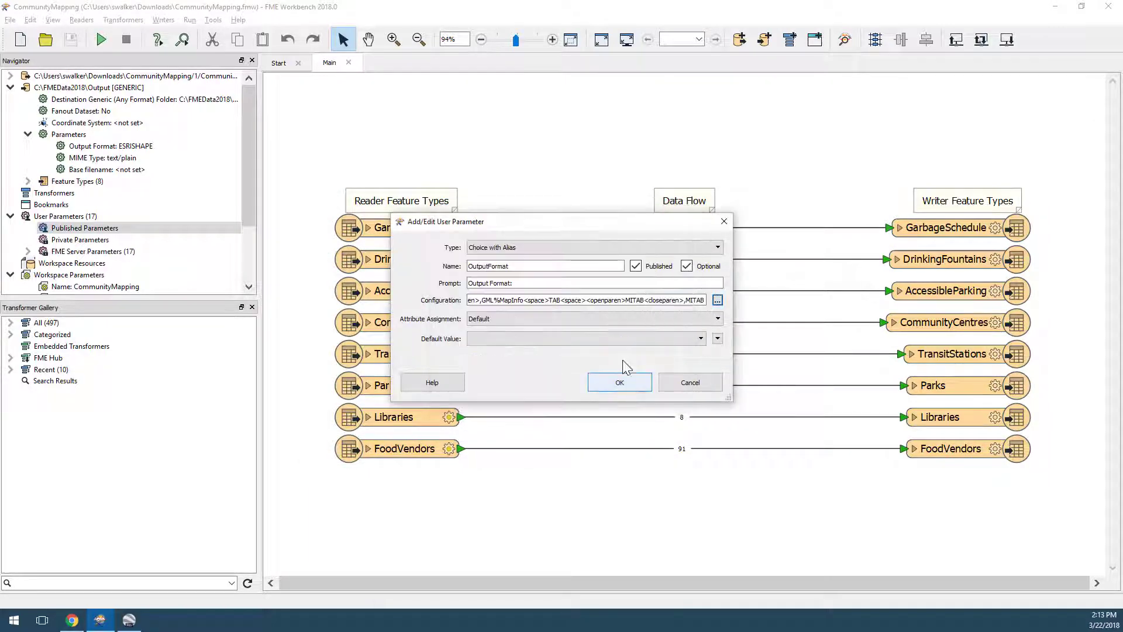
Set the parameter's default value to Esri Shapefile, create it, and expand the published parameters.
click(660, 339)
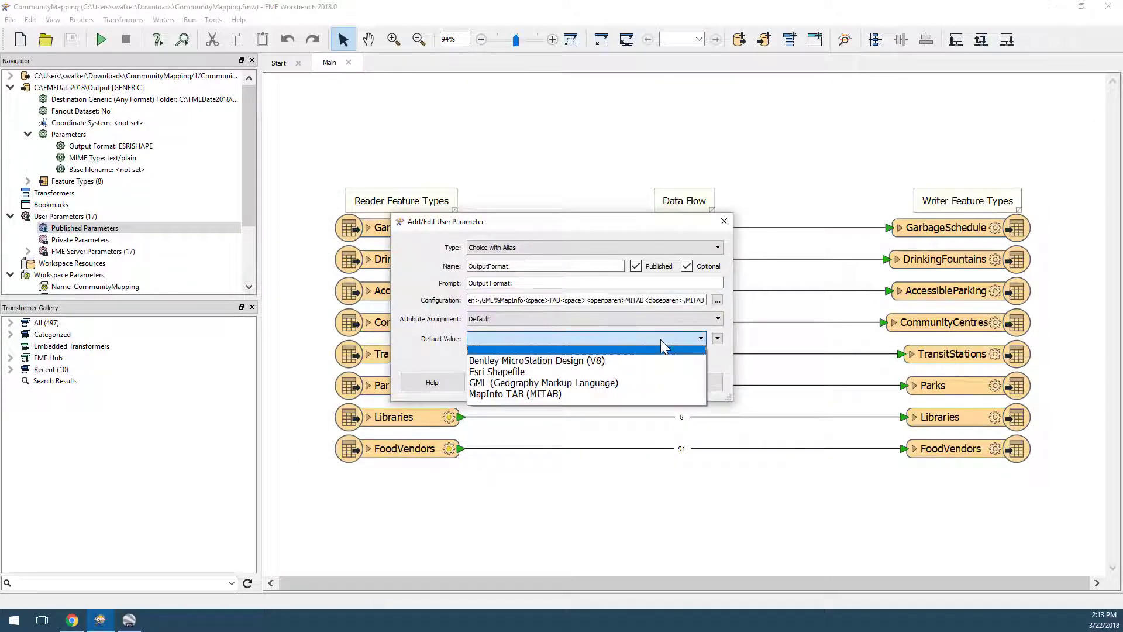
click(656, 374)
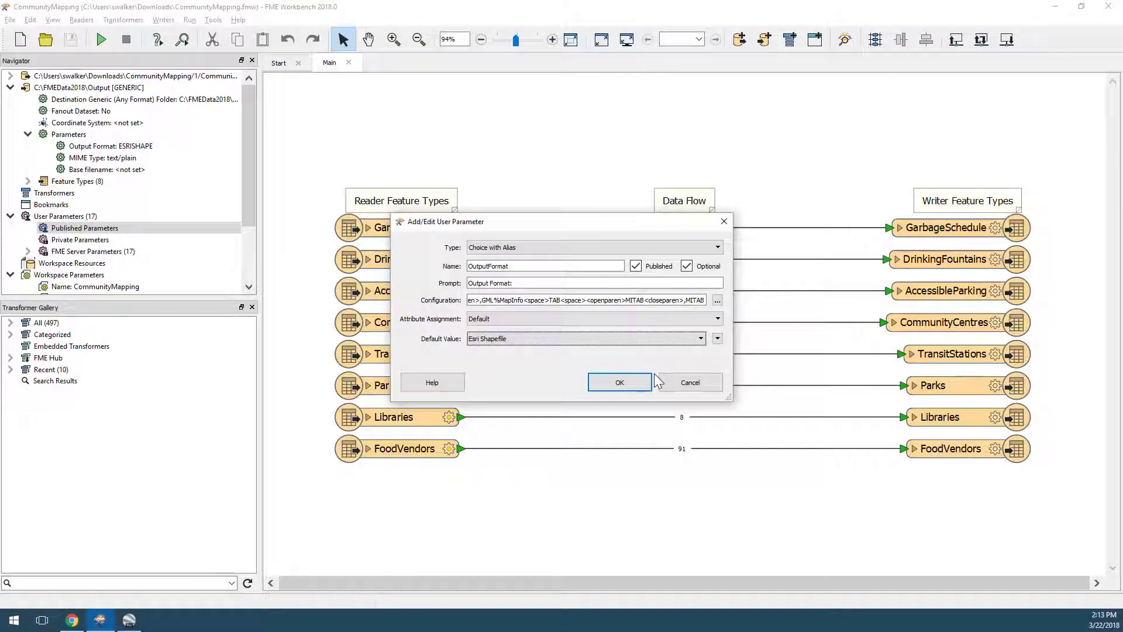
click(618, 382)
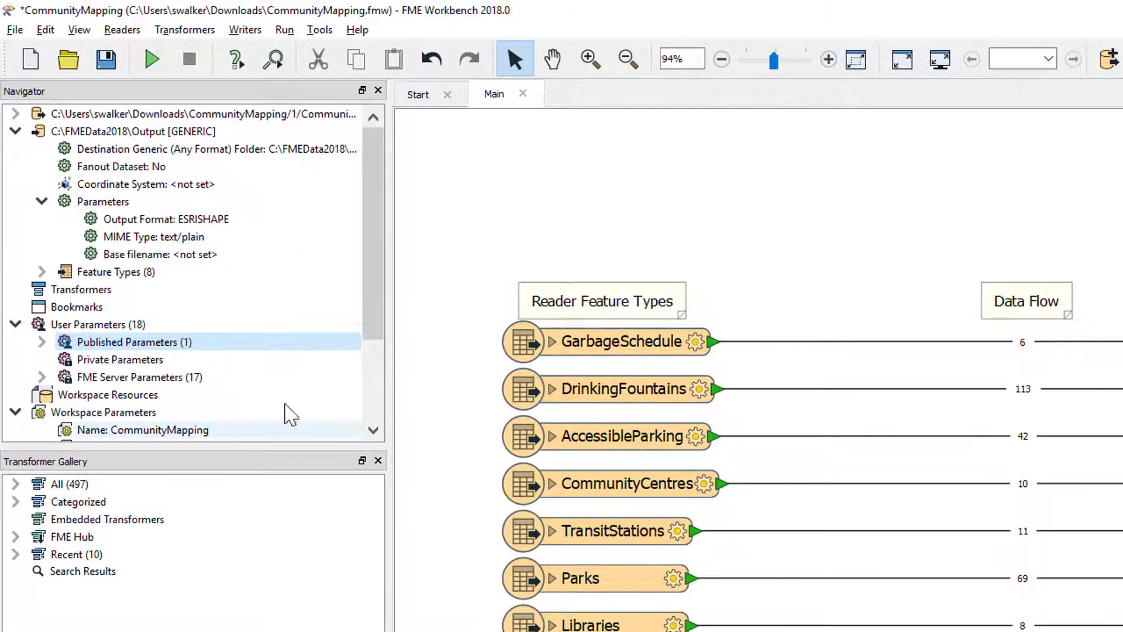
click(42, 341)
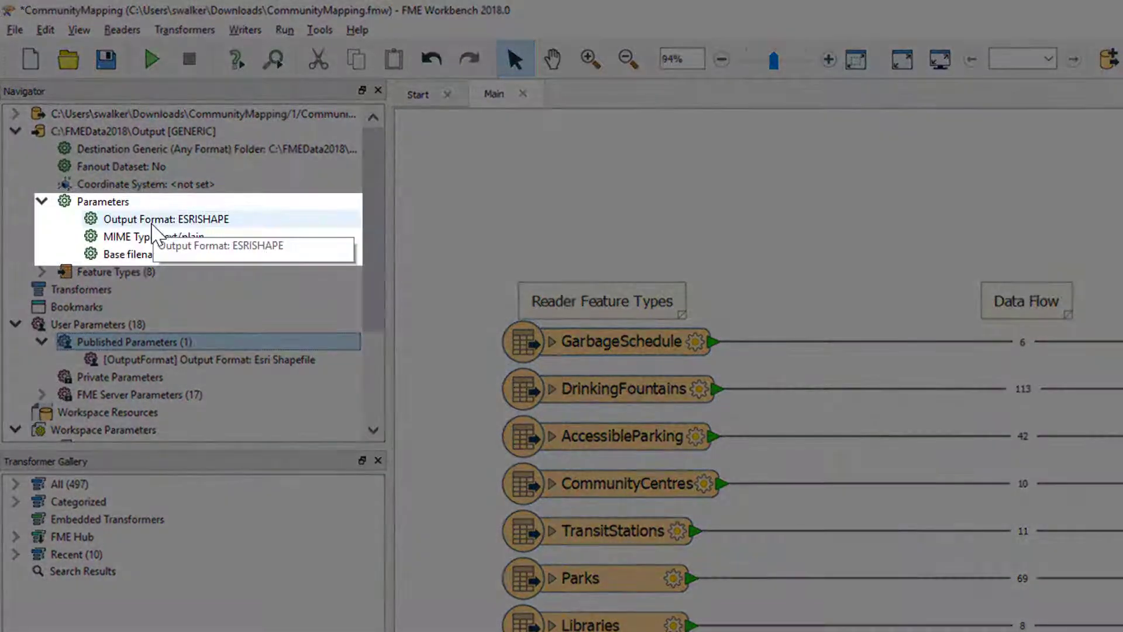
Link the Generic writer's Output Format parameter to the OutputFormat user parameter.
right_click(153, 226)
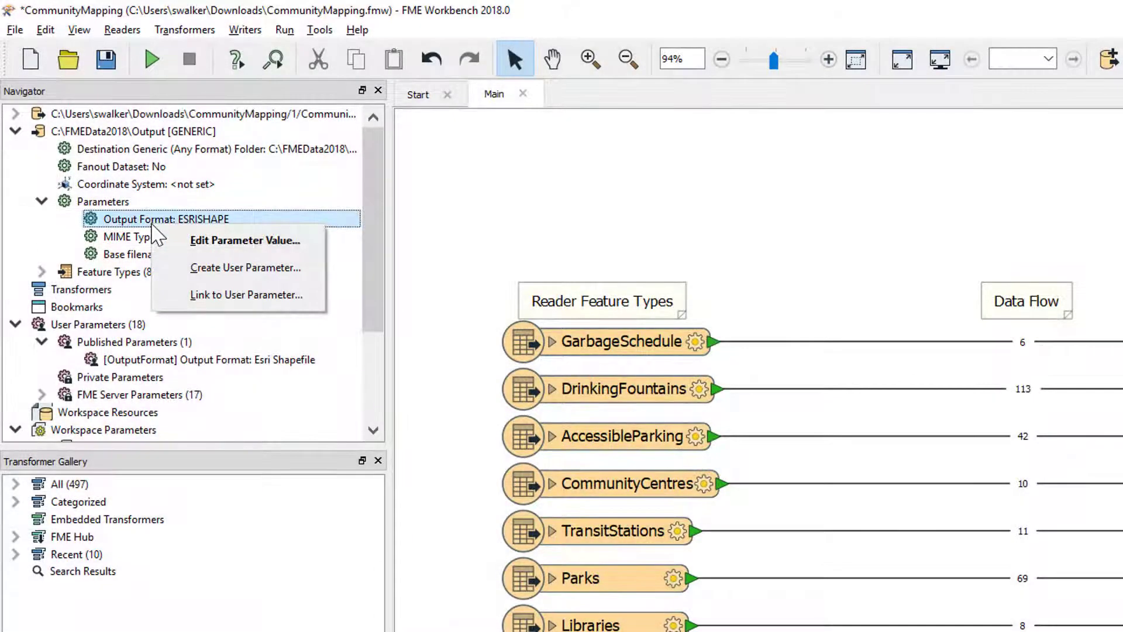
click(199, 296)
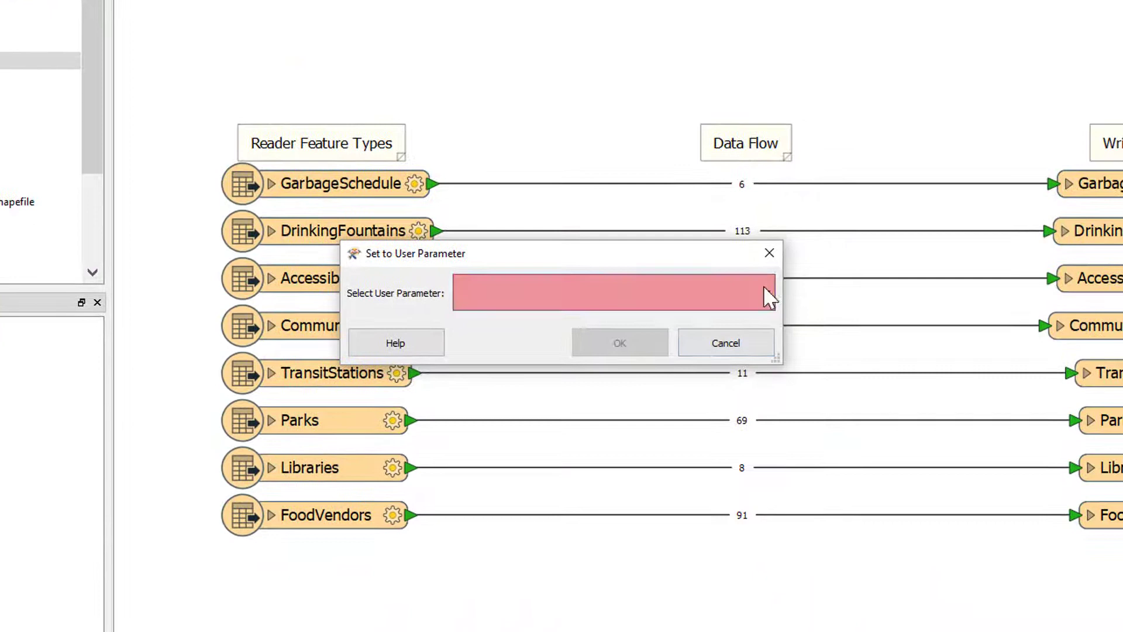
click(767, 299)
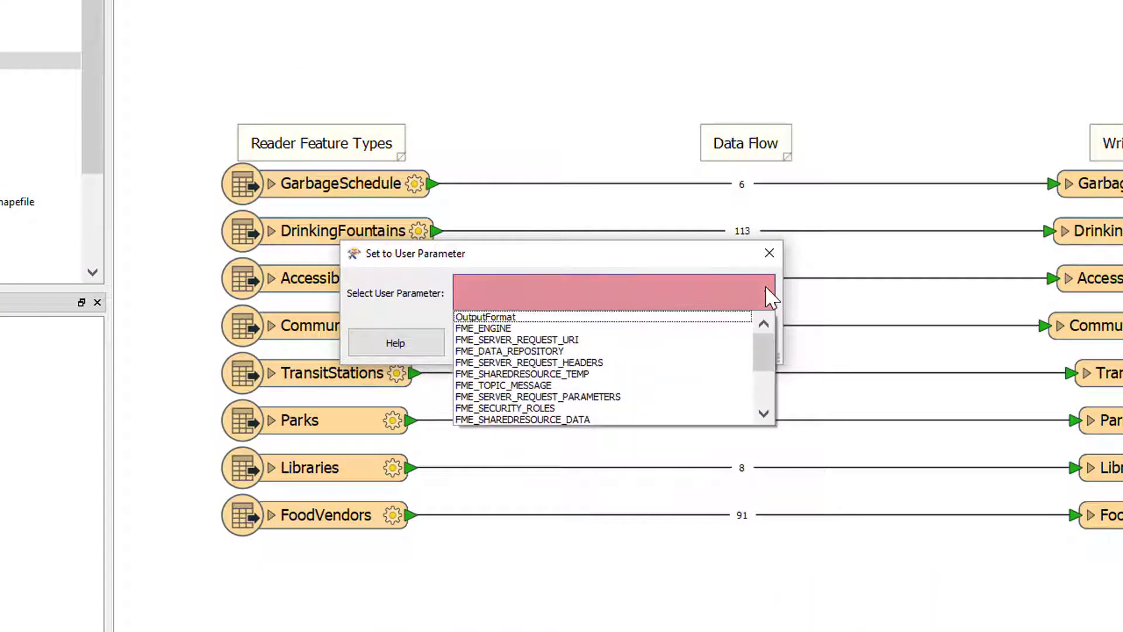
click(725, 329)
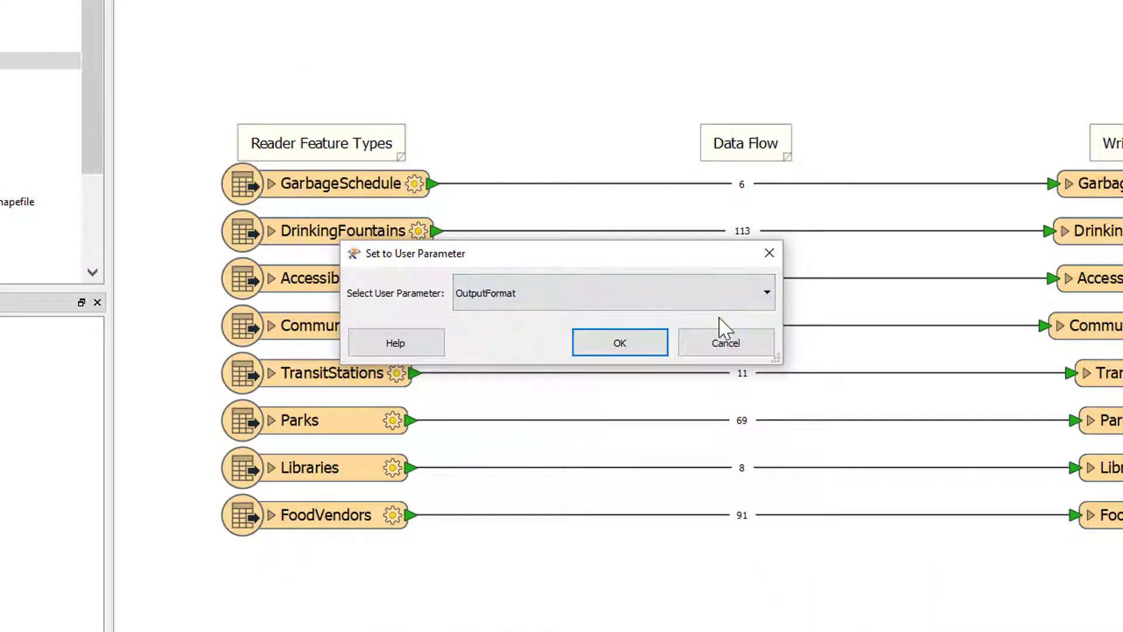
click(638, 348)
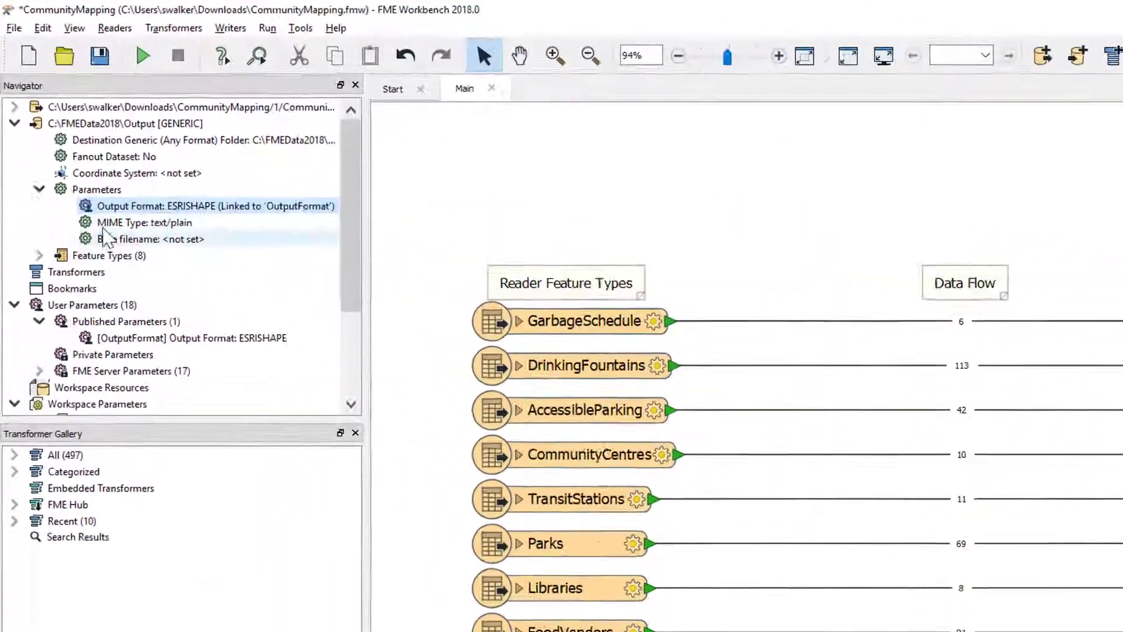
Publish the geodatabase reader's Feature Types to Read as user parameter FEATURE_TYPES, keeping all listed feature types and no default selection.
click(71, 158)
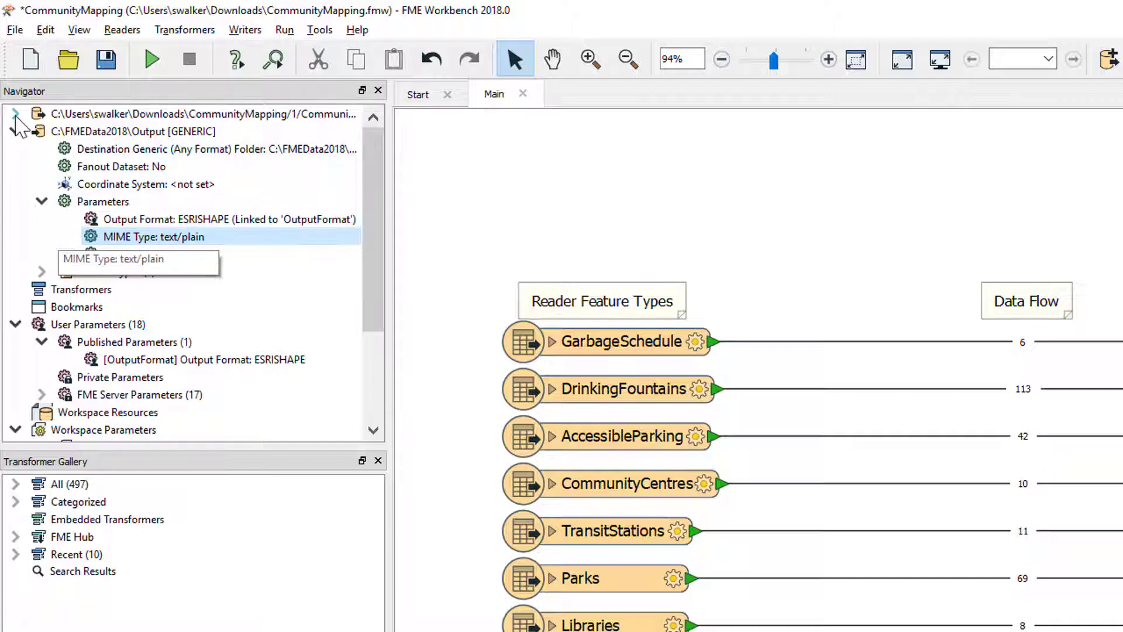
click(16, 114)
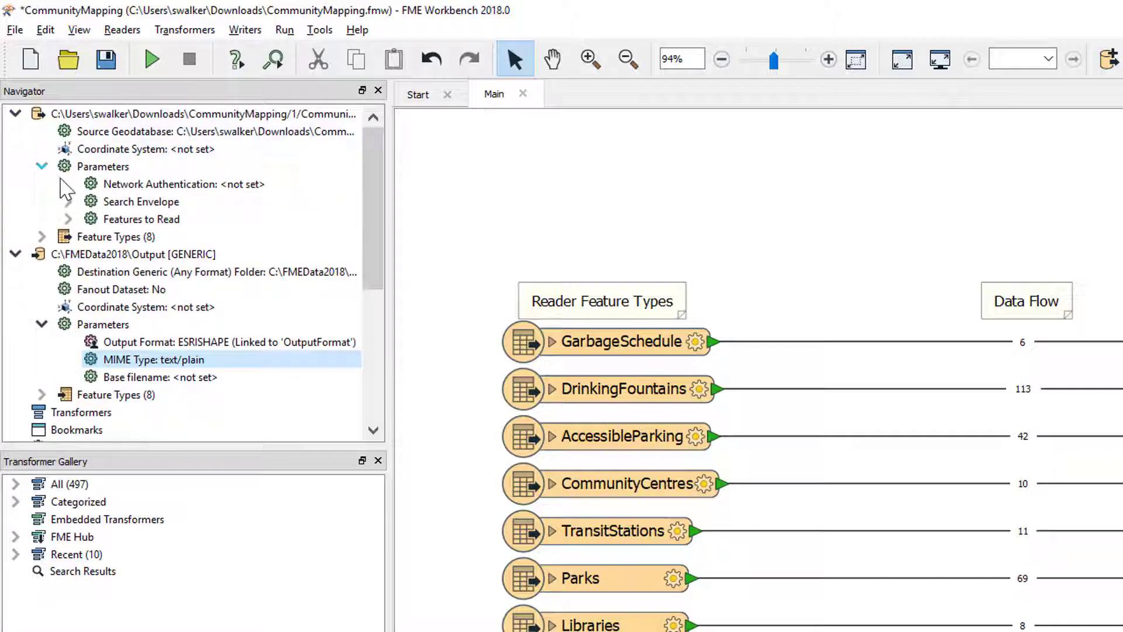
click(68, 219)
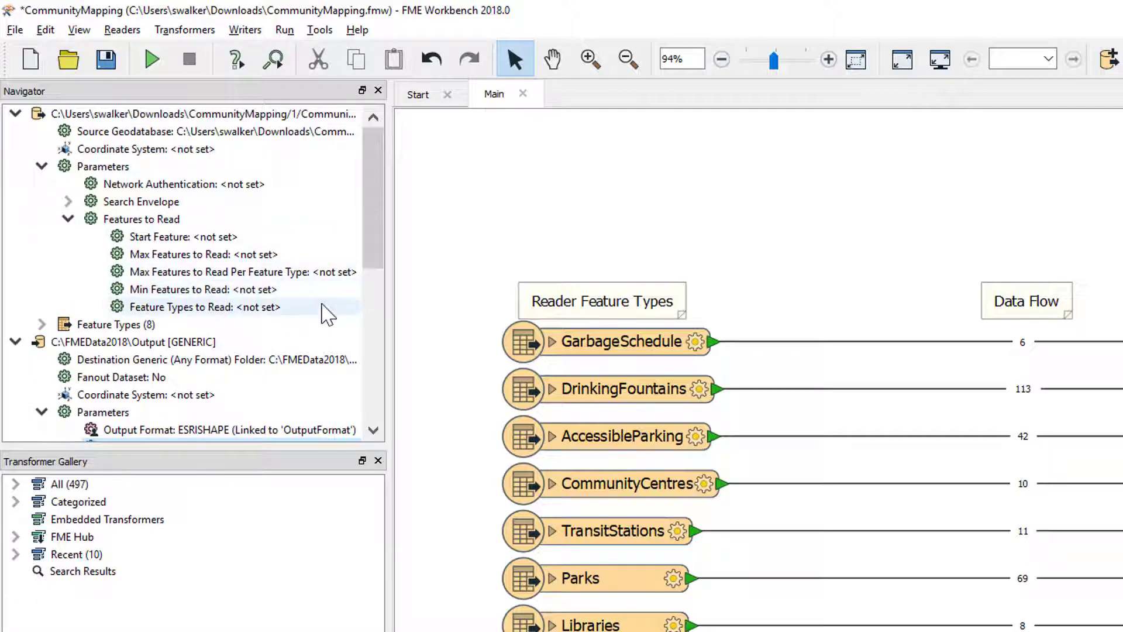
right_click(322, 306)
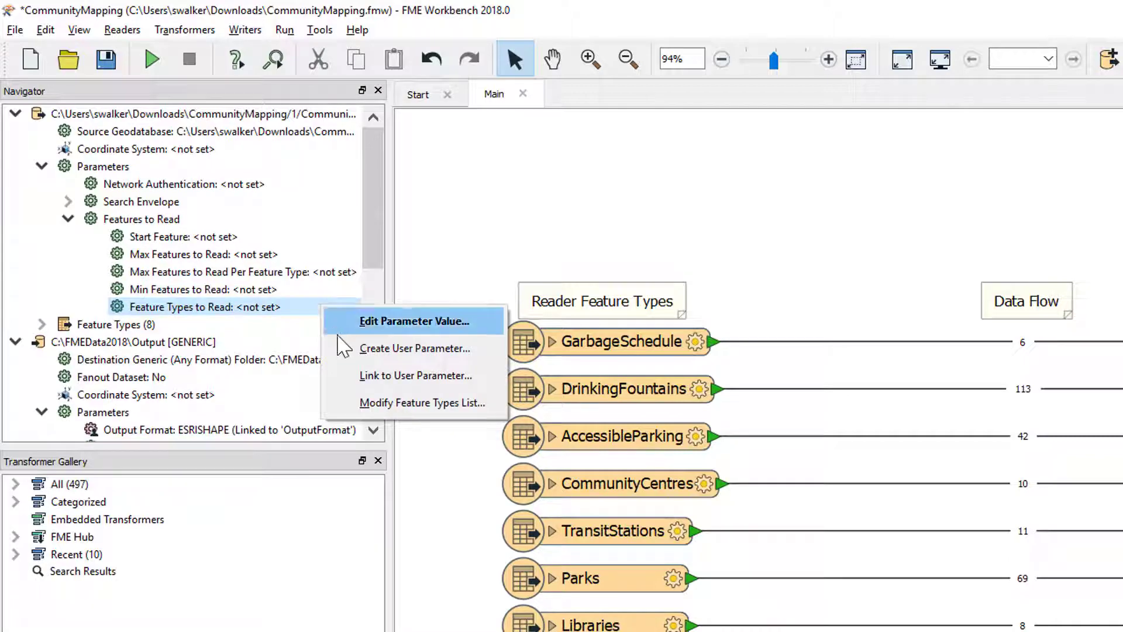
click(421, 402)
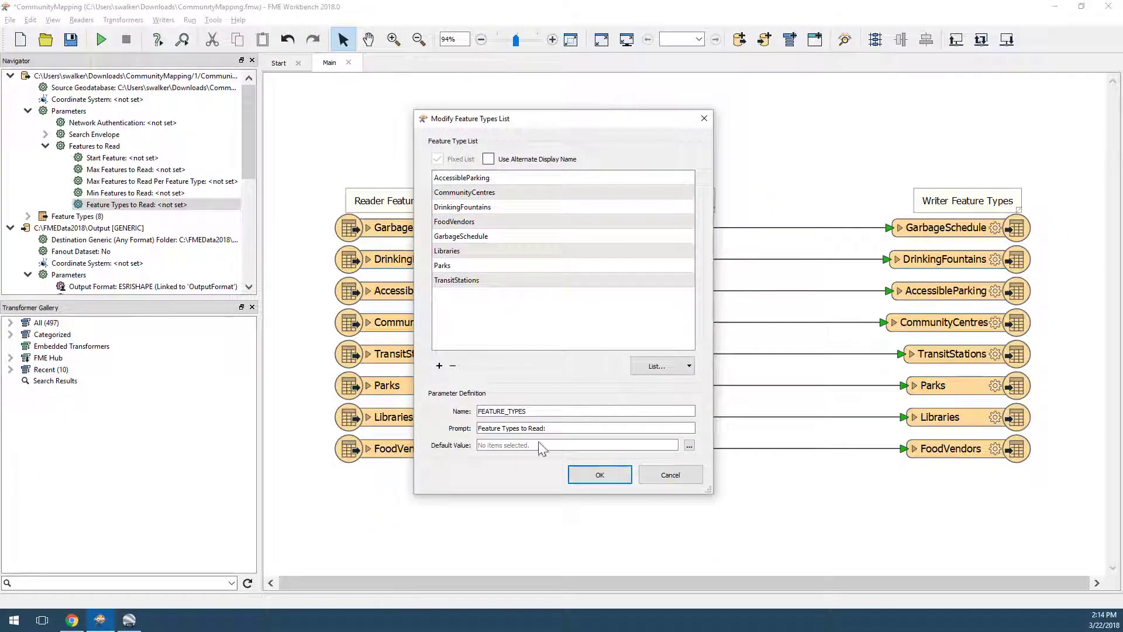
click(591, 477)
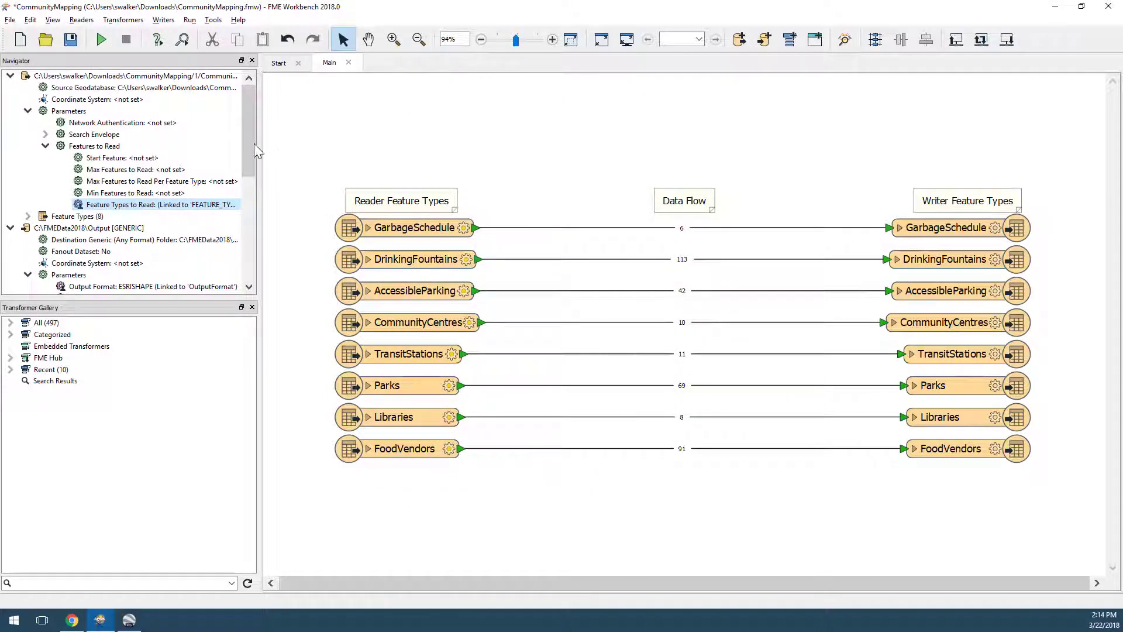
Review the published parameters and set the workspace to prompt for parameter values before running.
scroll(252, 175, down, 2)
drag(253, 187, 260, 247)
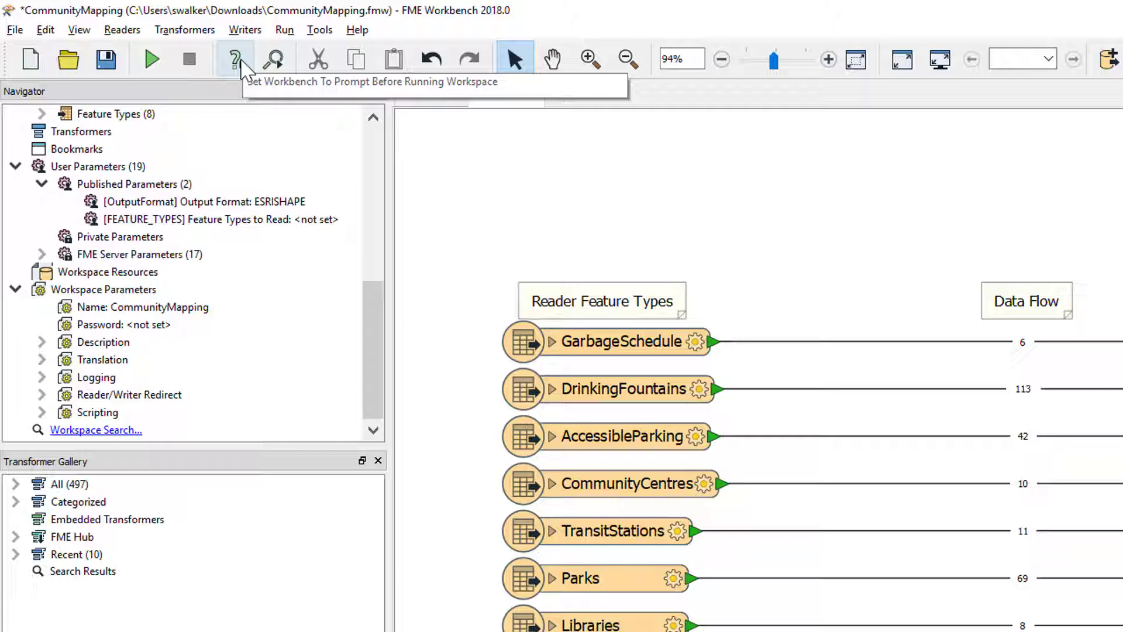
click(236, 59)
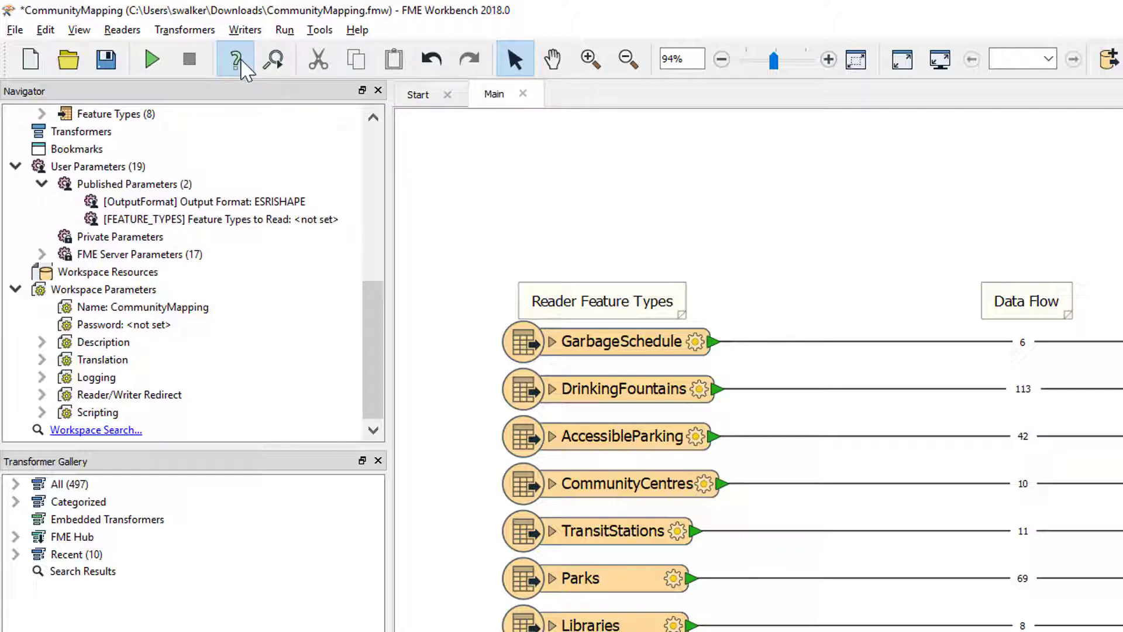
Start a run to try the prompt, ticking DrinkingFountains, FoodVendors, Libraries and TransitStations as feature types to read, and cancel it.
click(153, 60)
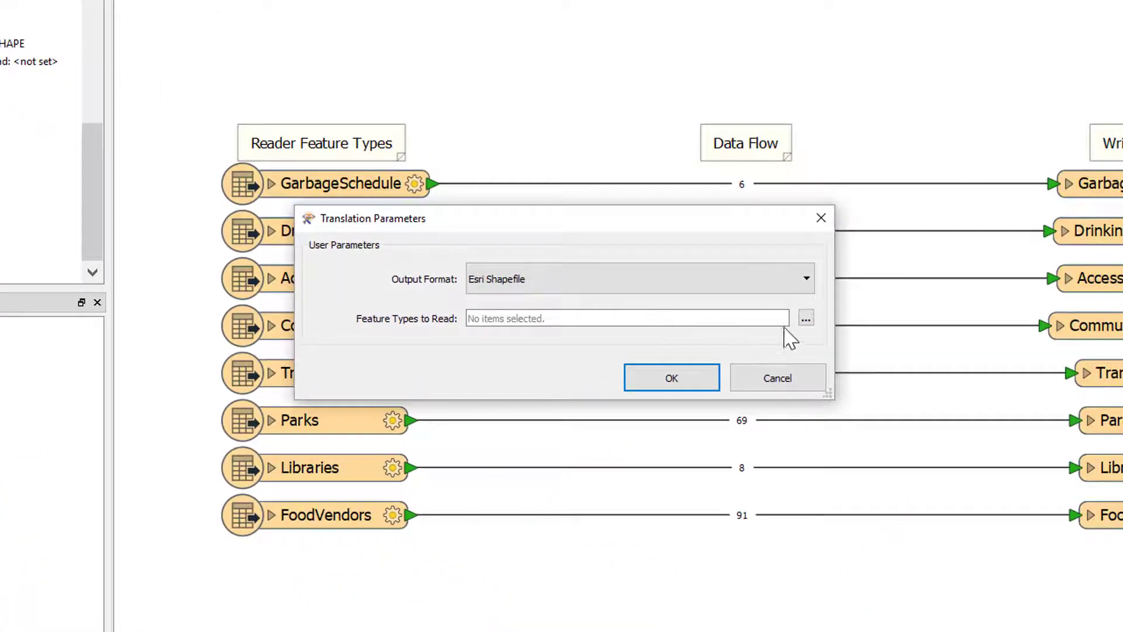
click(806, 318)
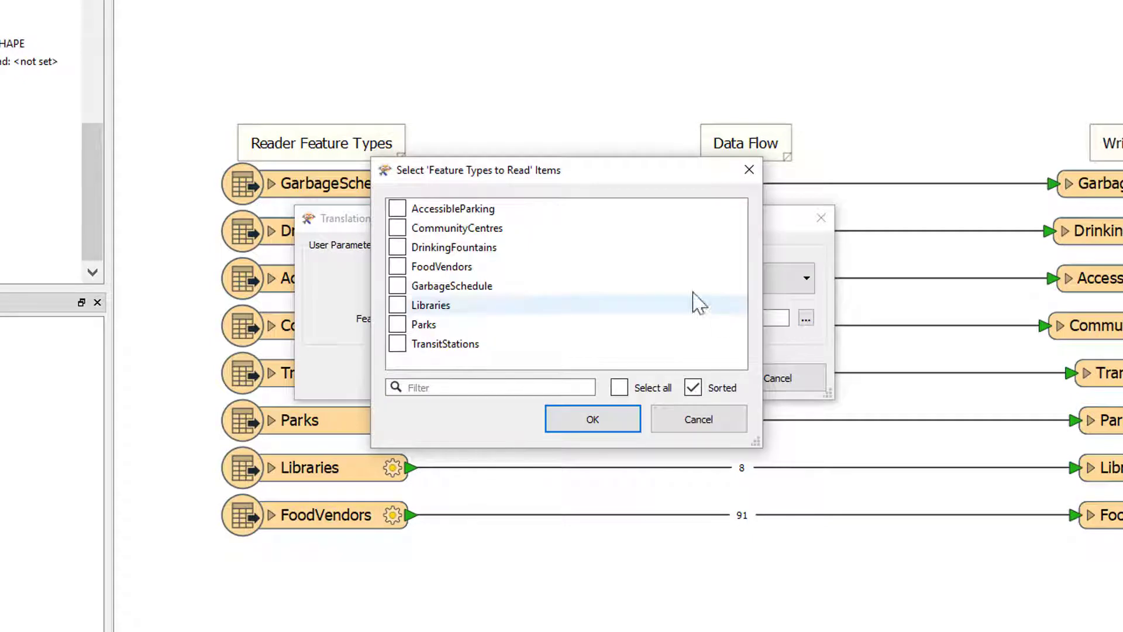
click(397, 246)
click(397, 266)
click(398, 305)
click(397, 343)
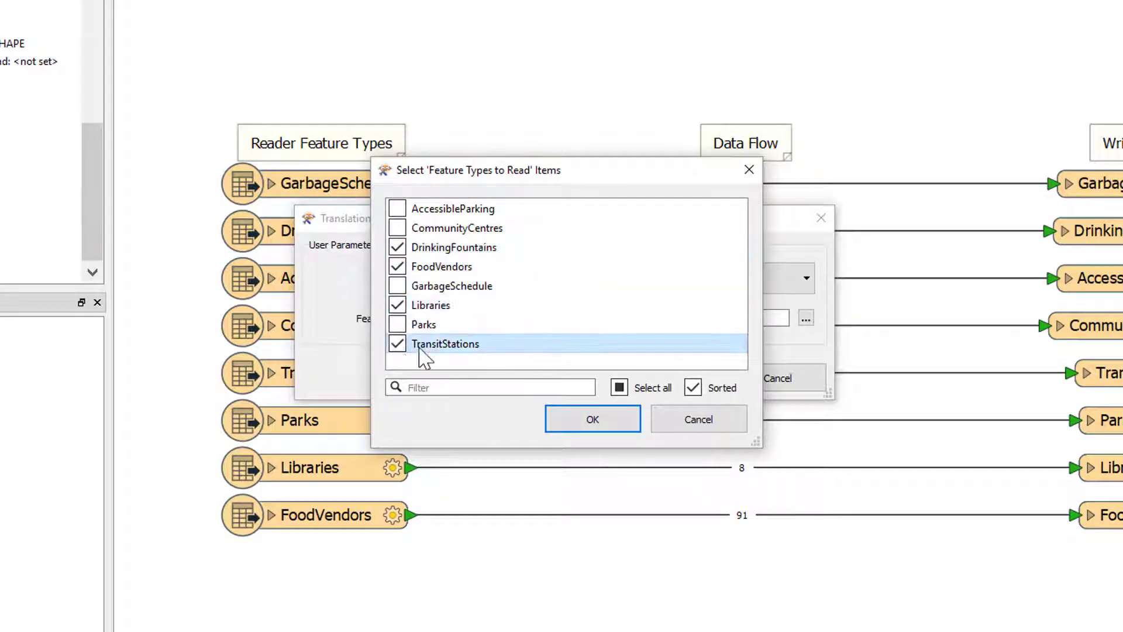
click(747, 419)
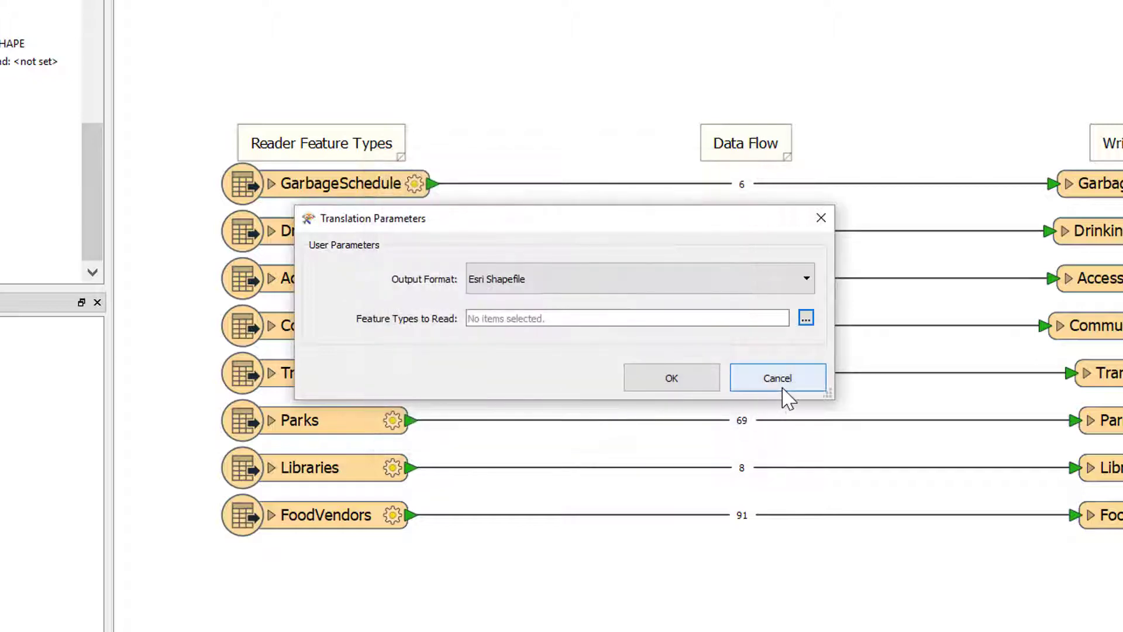
click(777, 378)
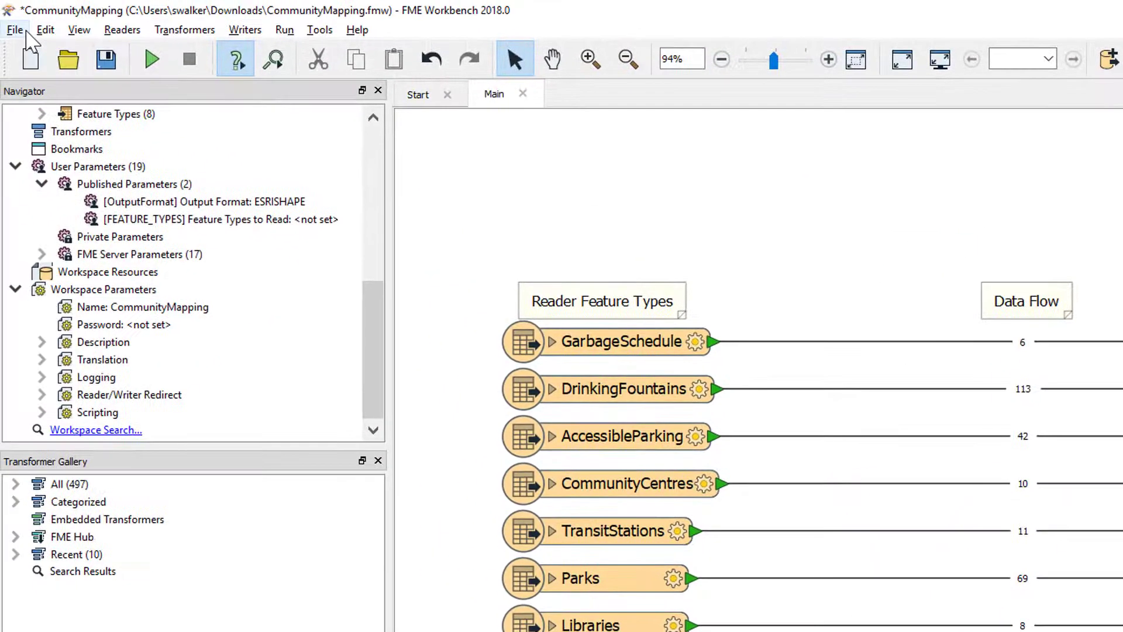
Publish CommunityMapping.fmw over the existing workspace in Training FME Server's Server Tutorial repository, registered with Data Download and Job Submitter.
click(23, 32)
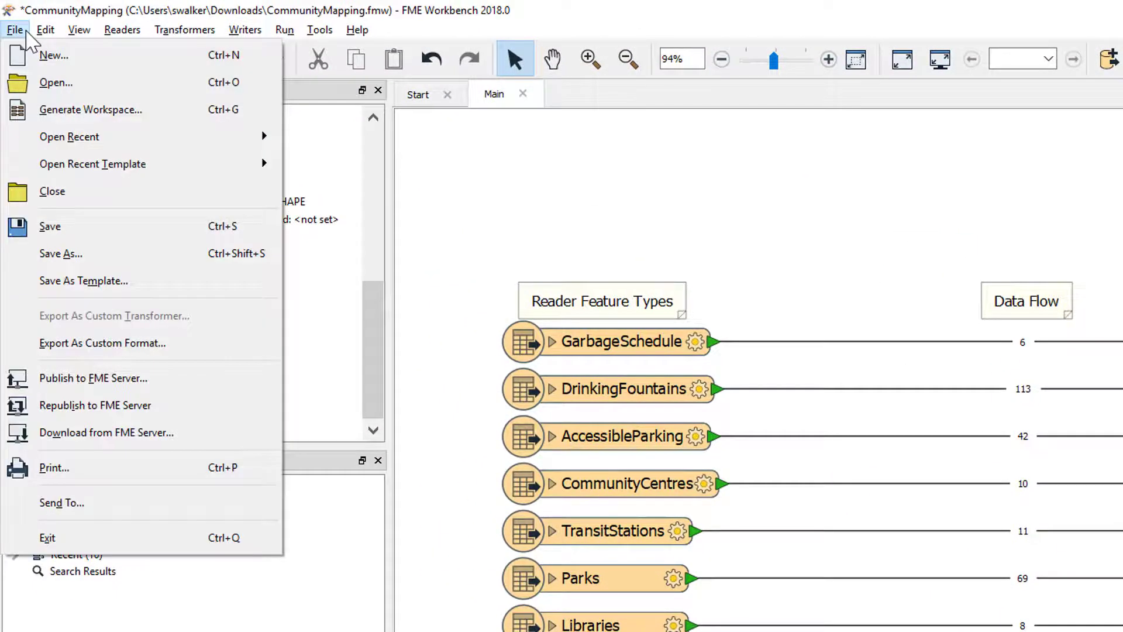
click(125, 388)
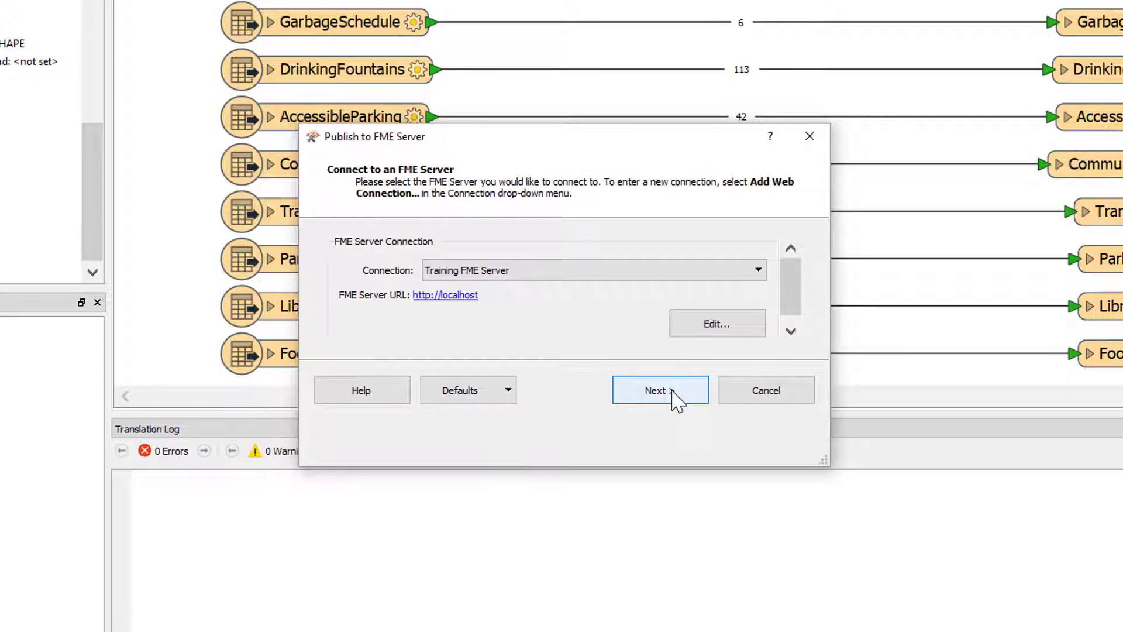
click(673, 399)
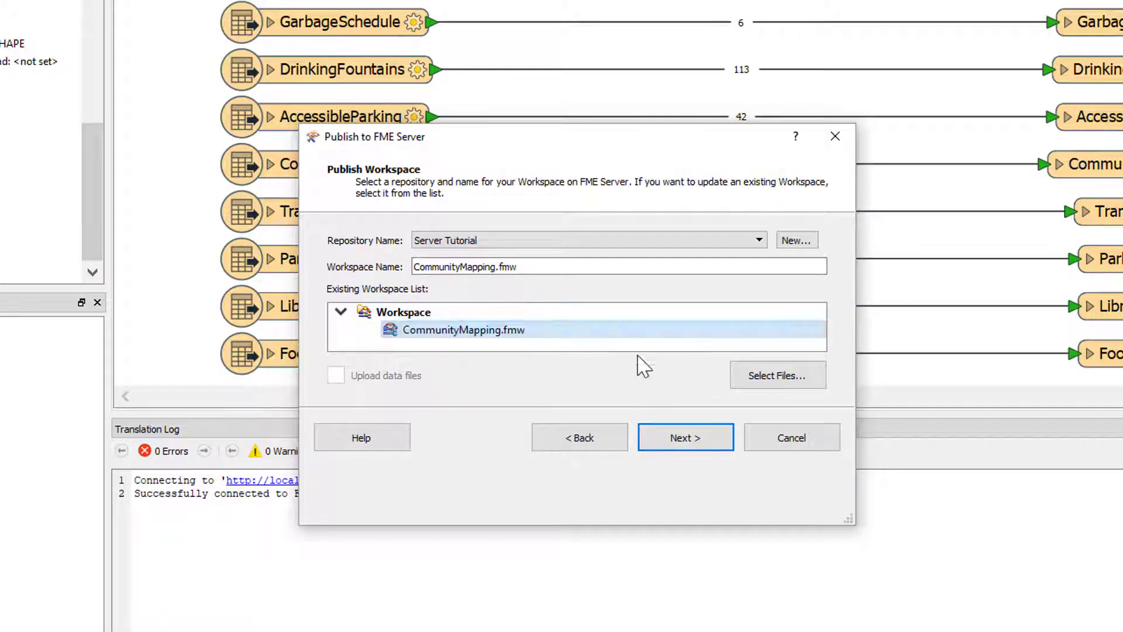
click(690, 448)
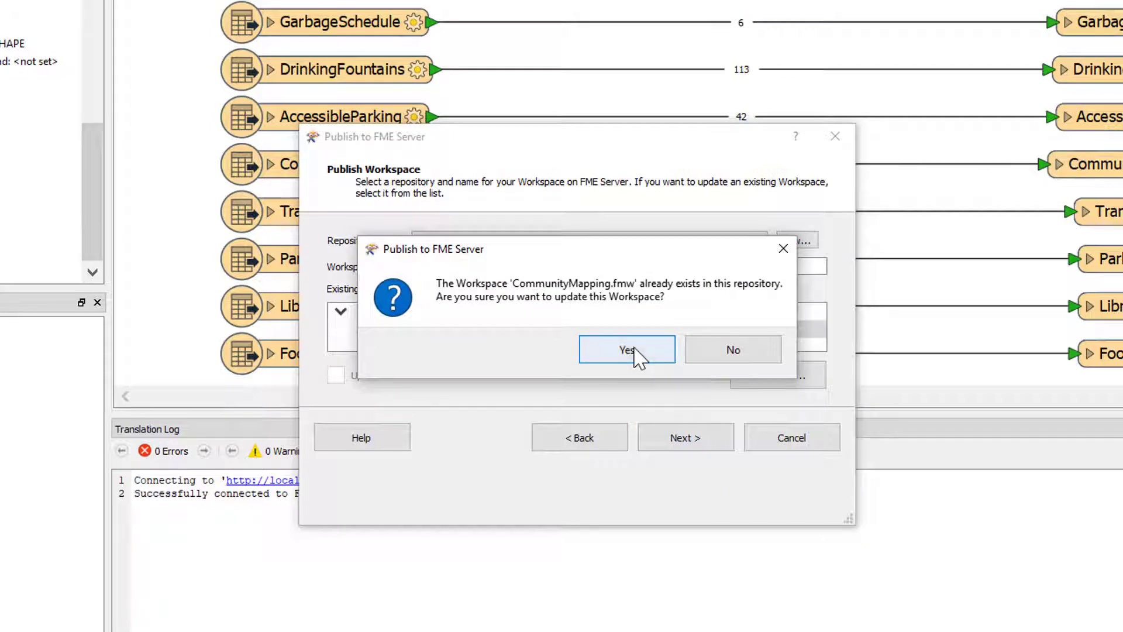
click(635, 346)
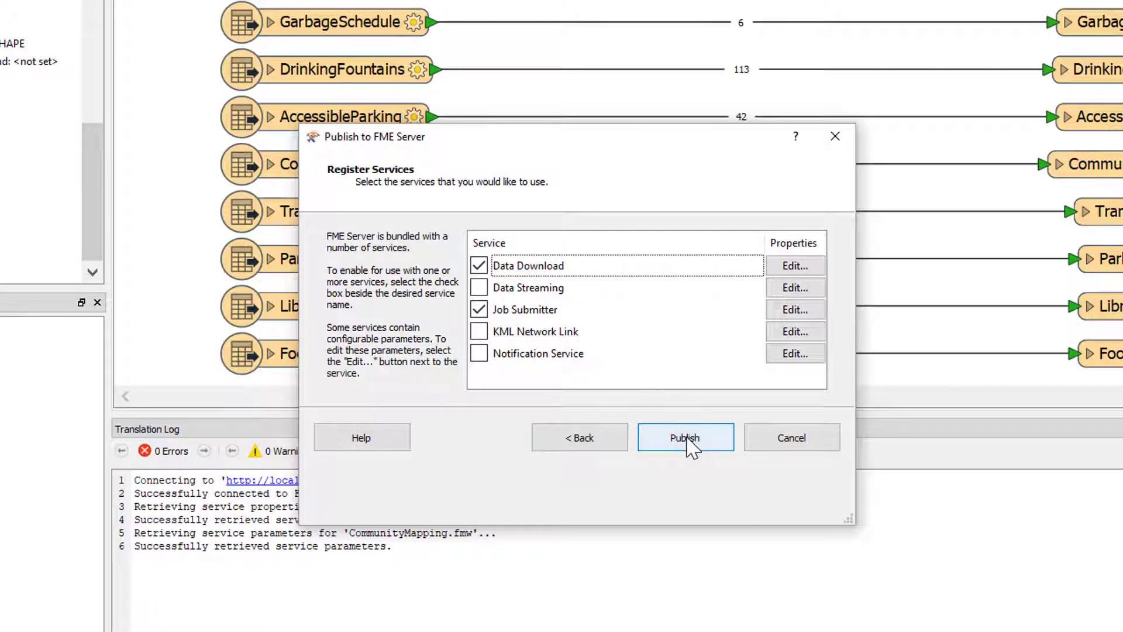
click(688, 444)
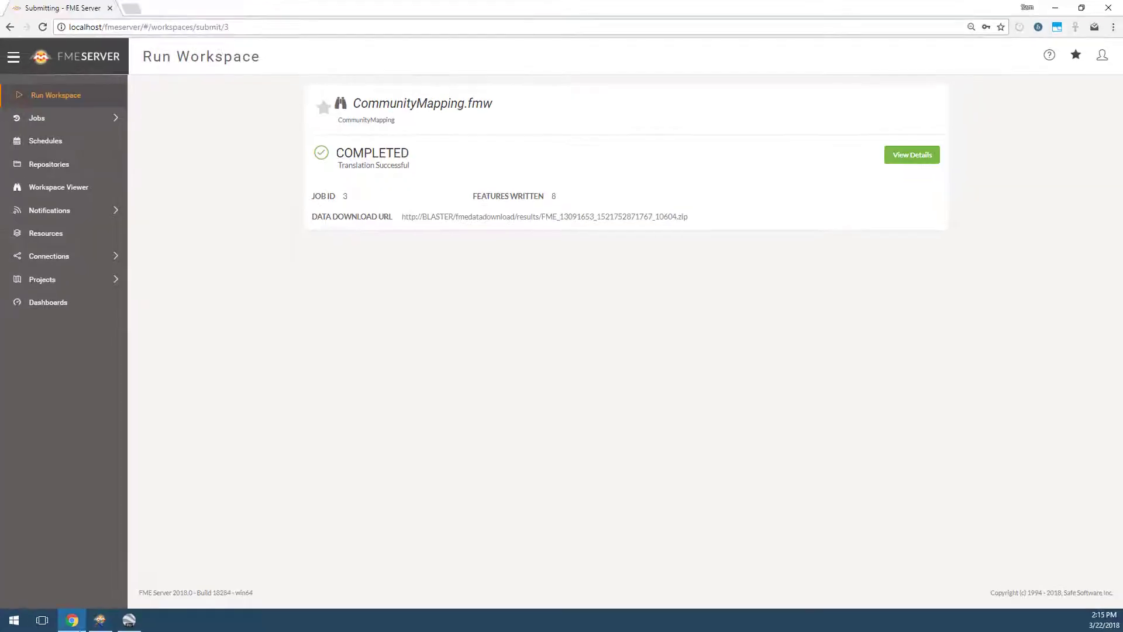
In the FME Server web interface, run Server Tutorial's CommunityMapping.fmw through Data Download as Esri Shapefile, reading only Libraries and DrinkingFountains.
click(40, 95)
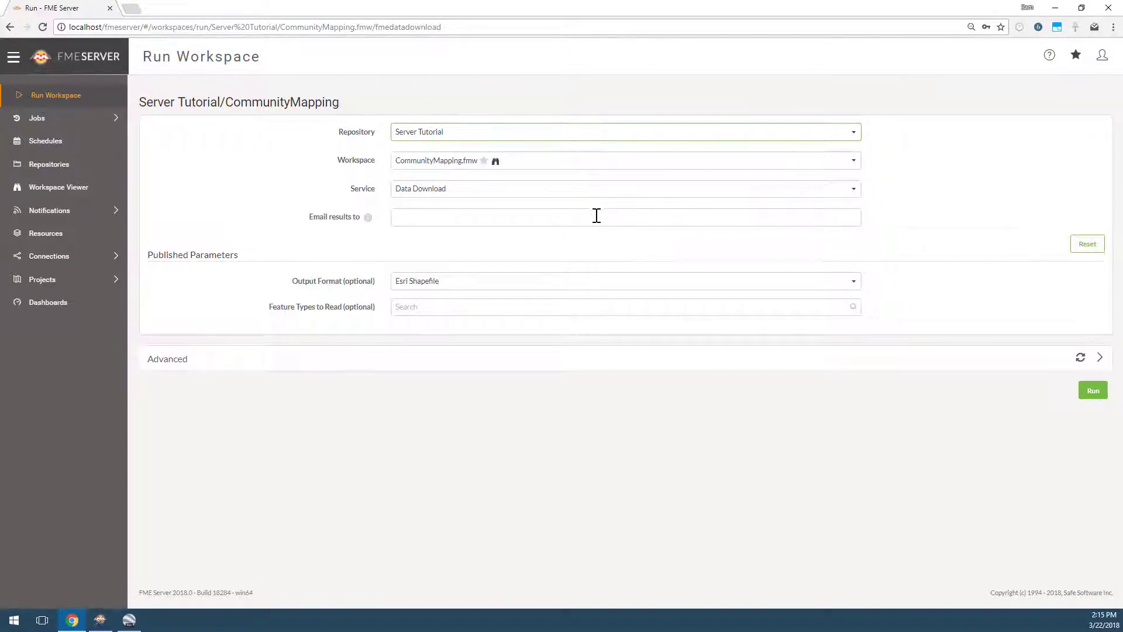
click(611, 313)
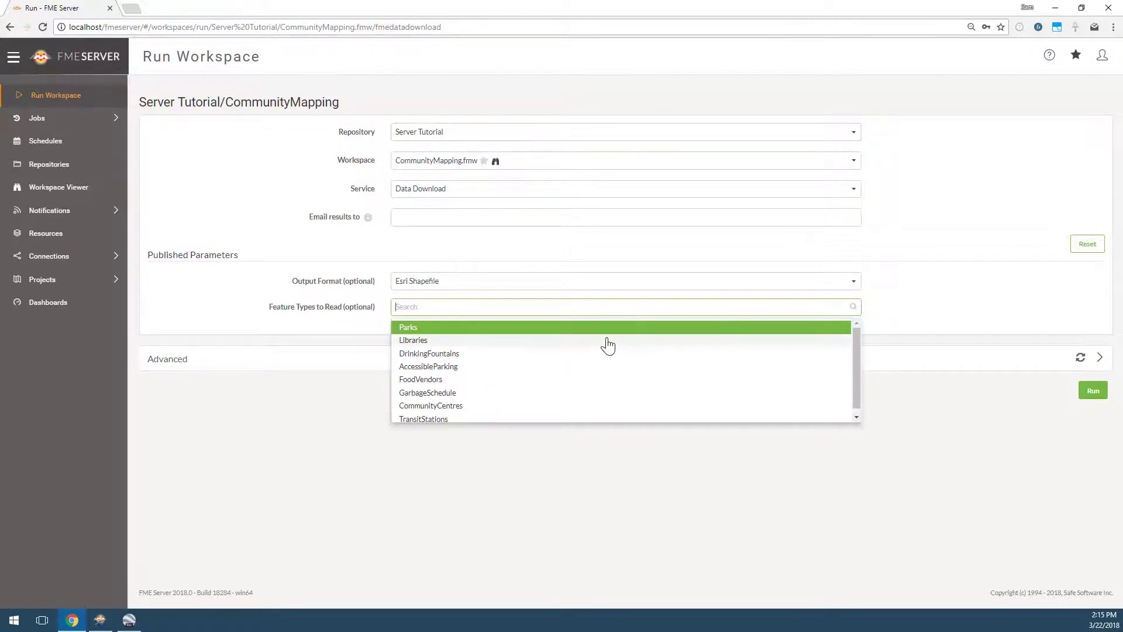
click(608, 344)
click(606, 315)
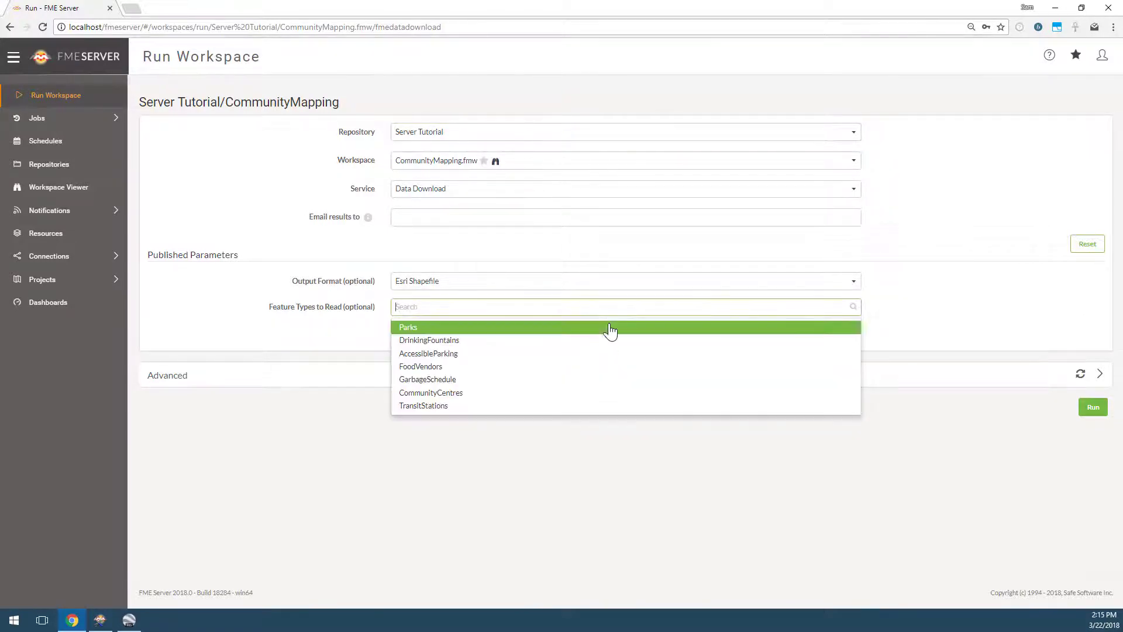
click(610, 344)
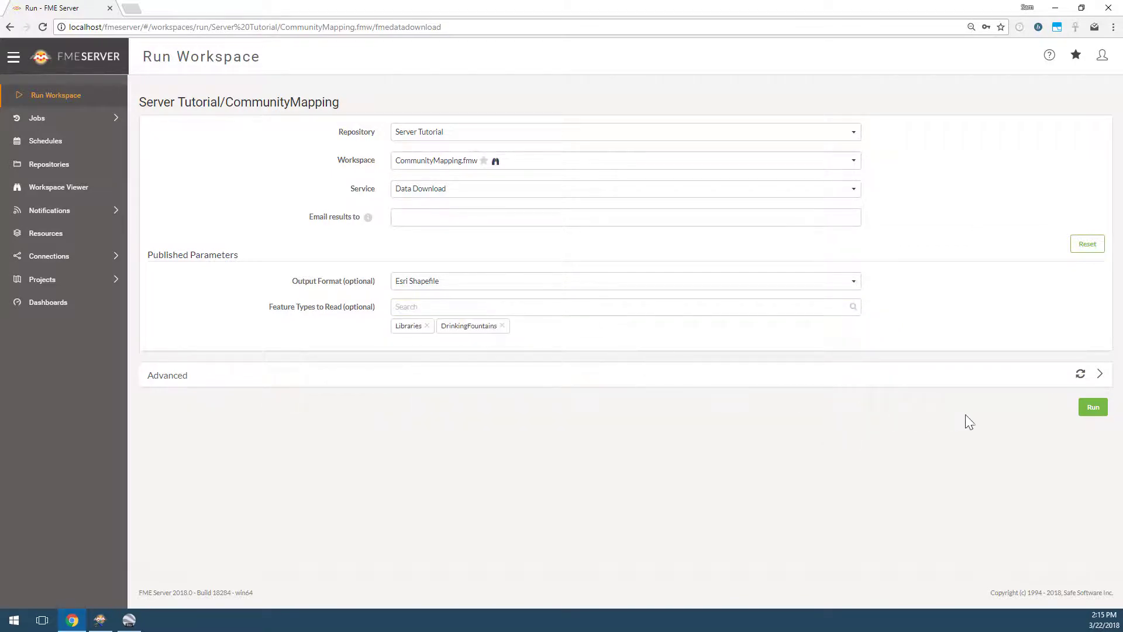
click(1095, 409)
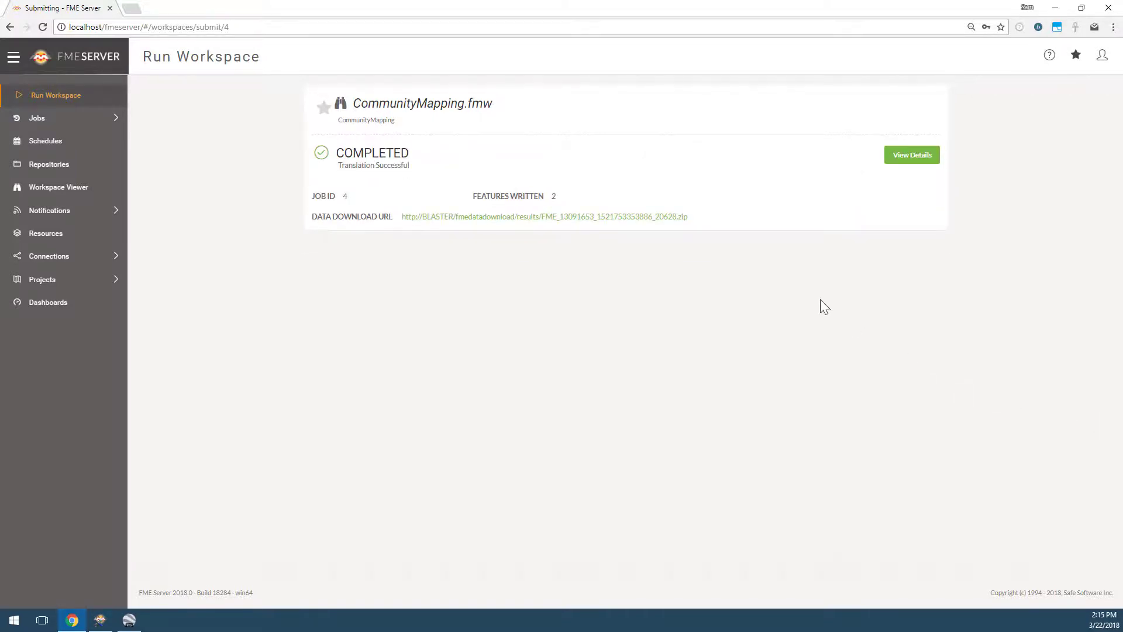
Download the completed job's result zip and open its Output folder to inspect the written files.
click(680, 218)
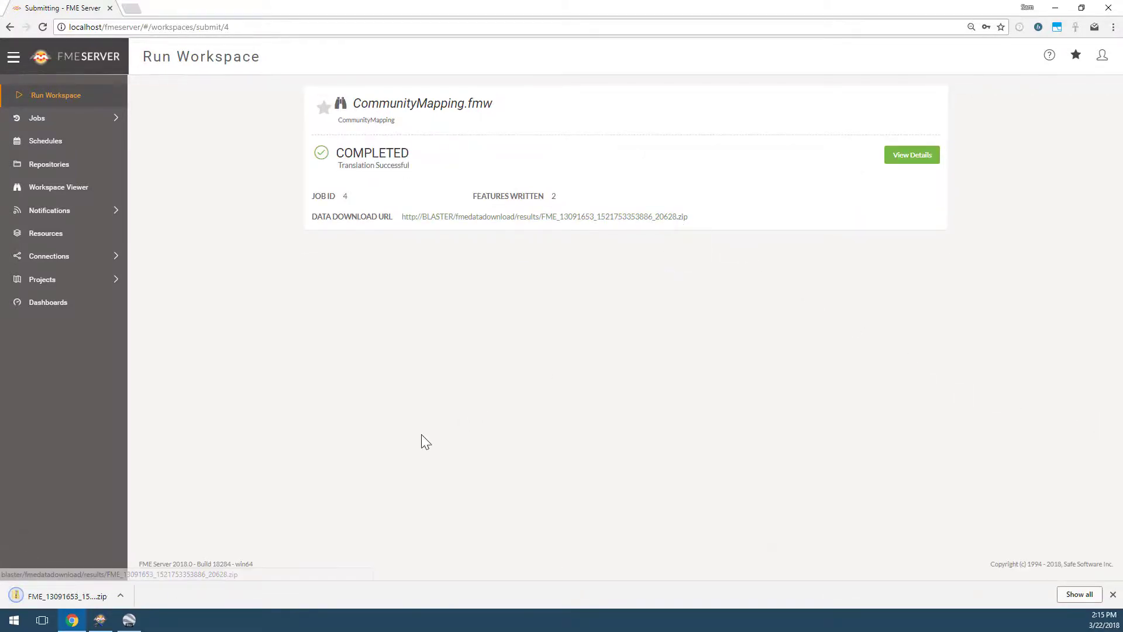
click(34, 593)
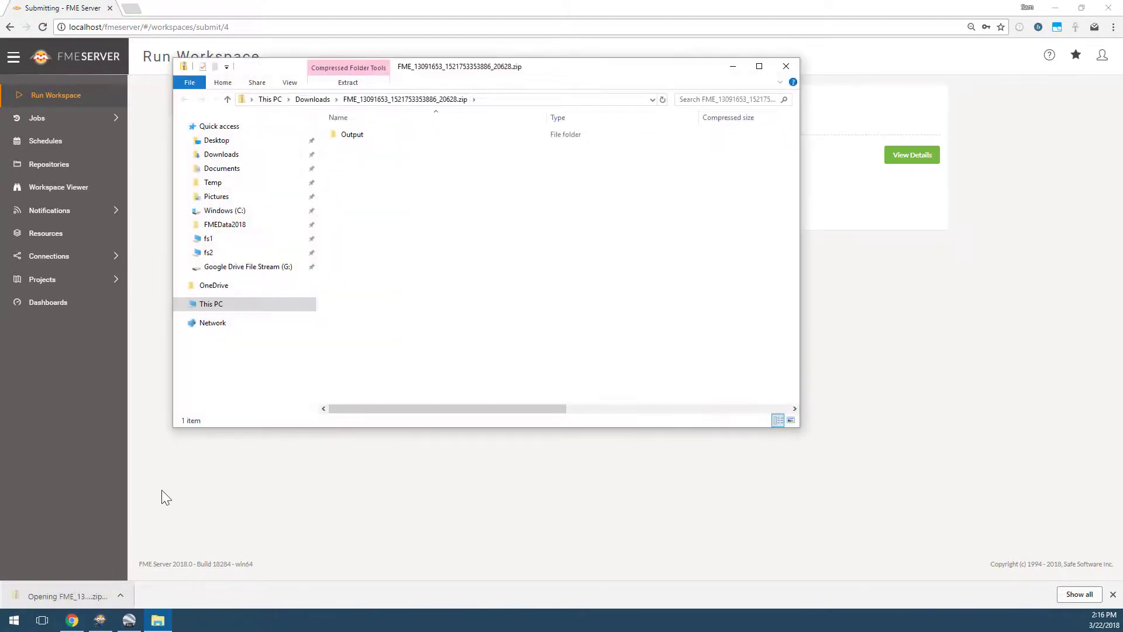
double_click(341, 138)
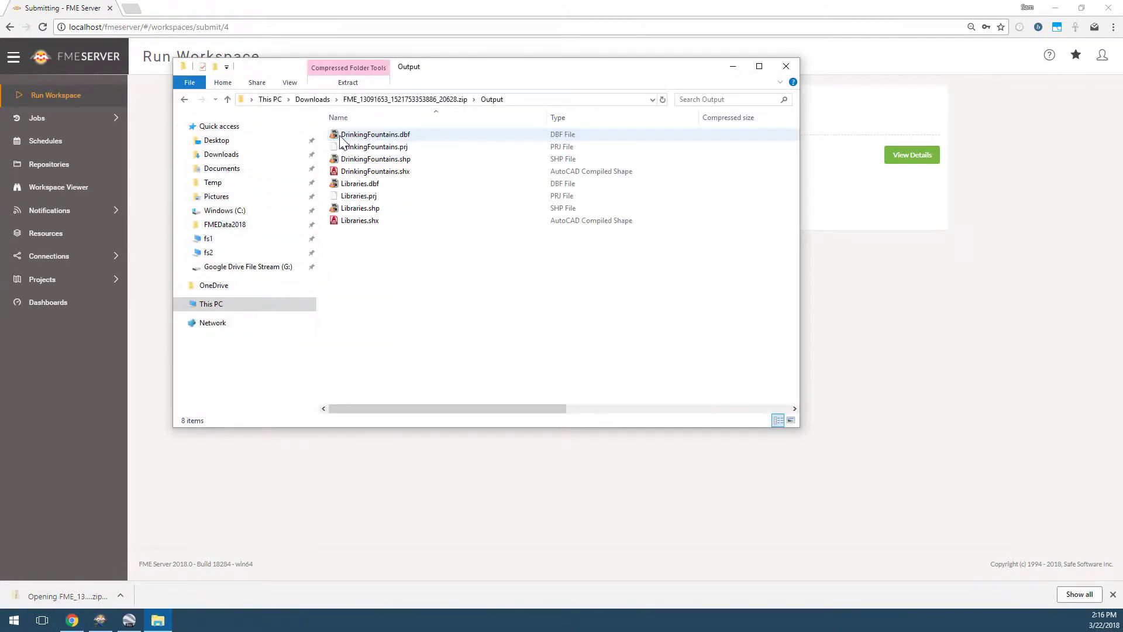